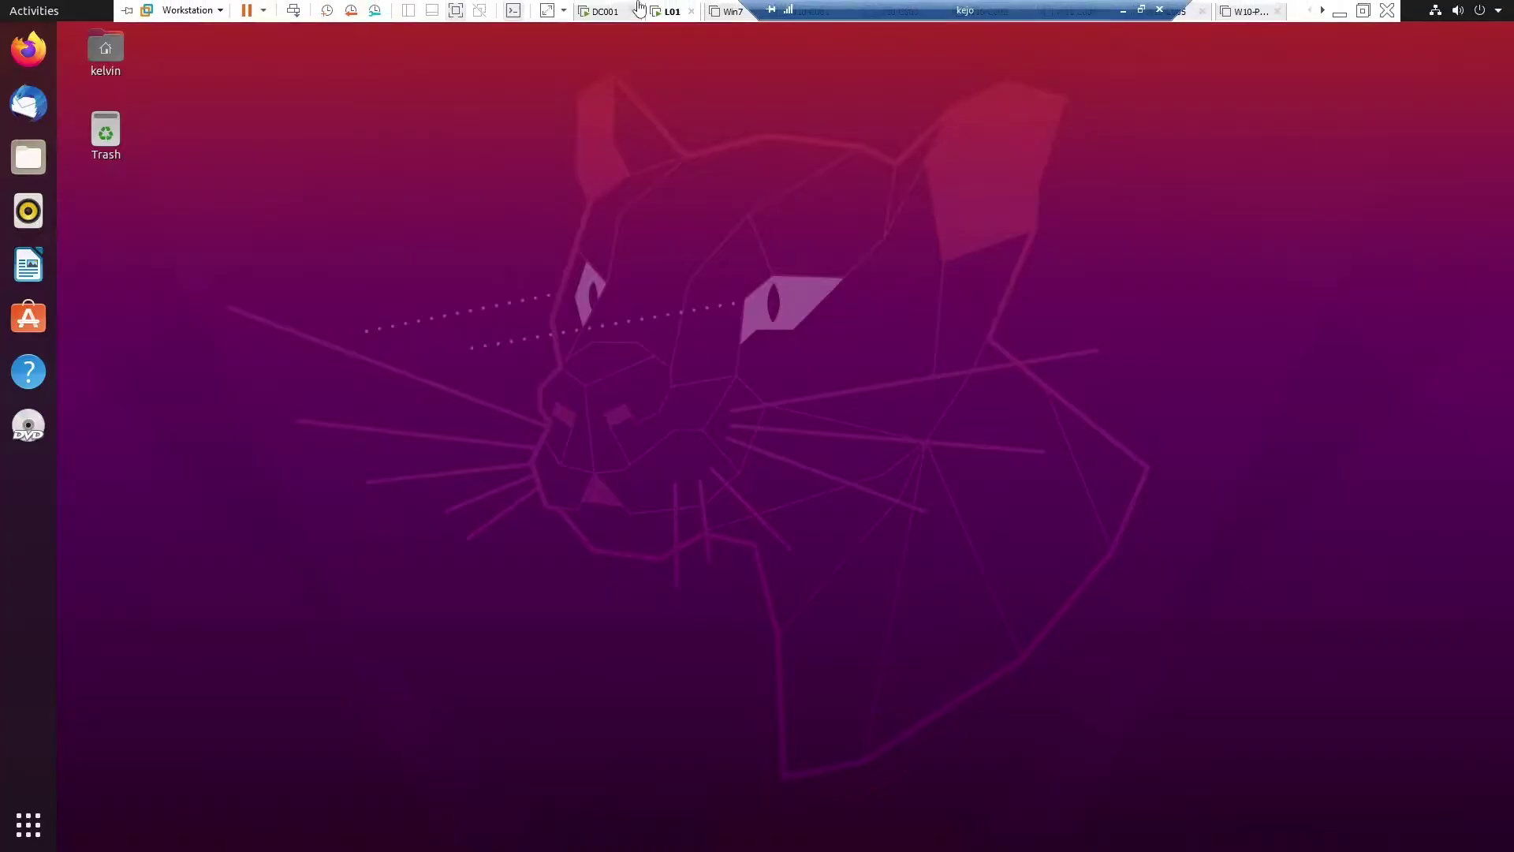
Step: Glance at DC001, then open L01's Wired Settings from the Ubuntu system menu
click(605, 11)
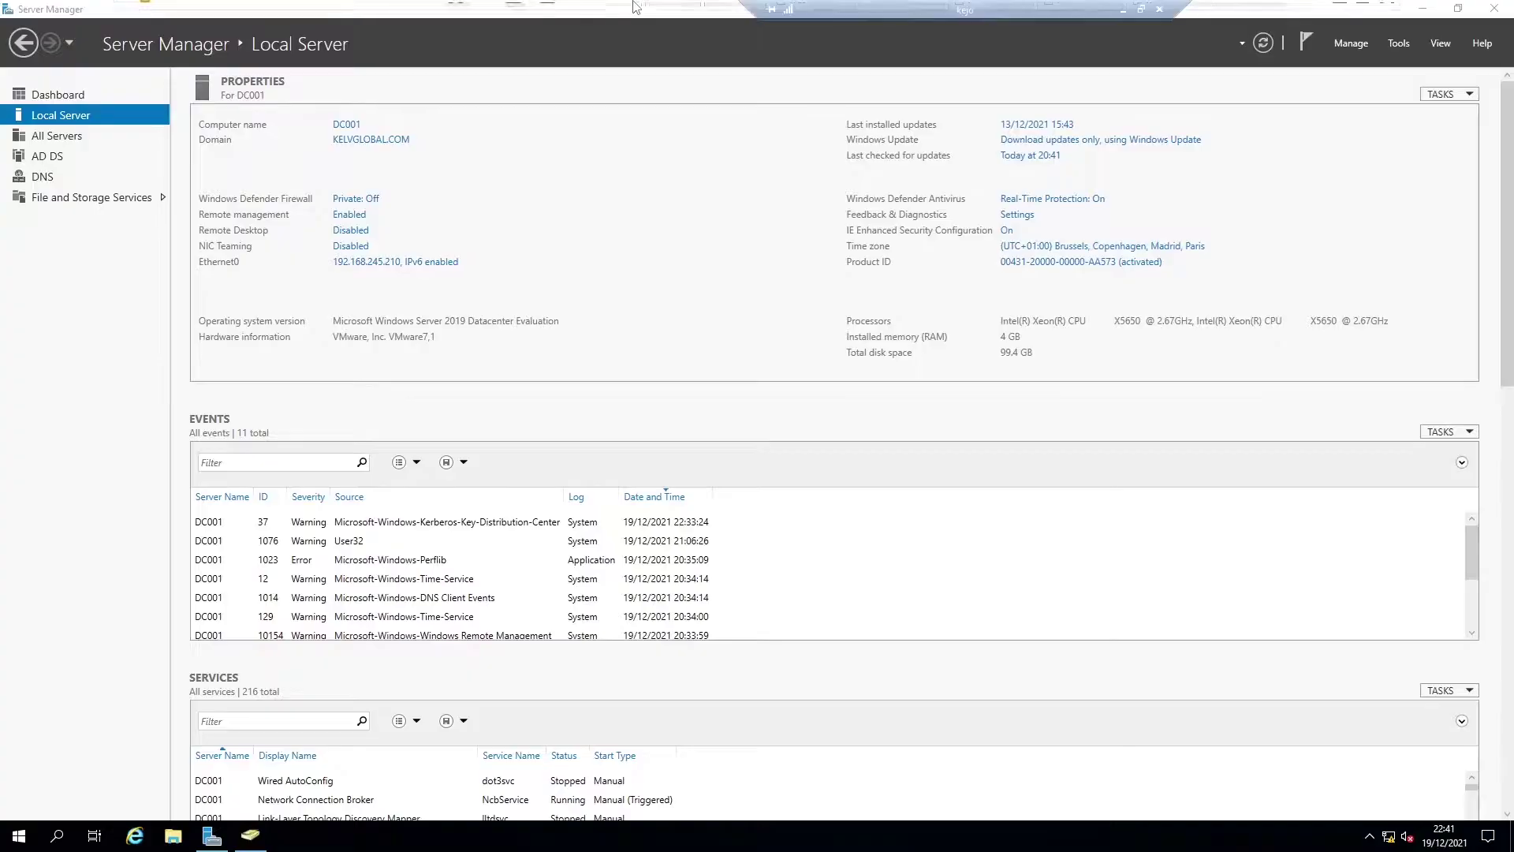
click(665, 11)
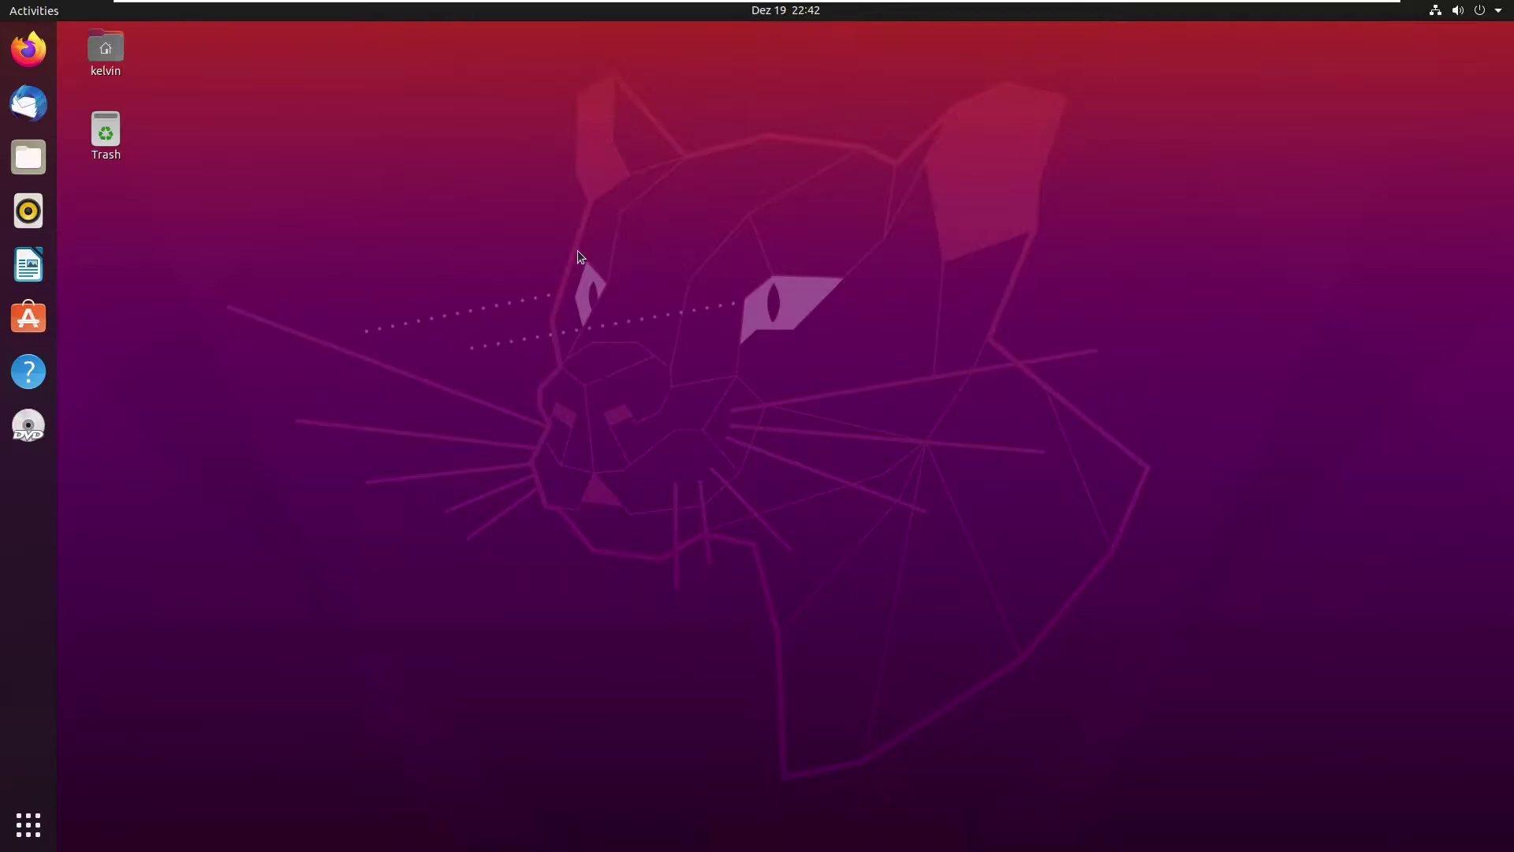
click(1435, 14)
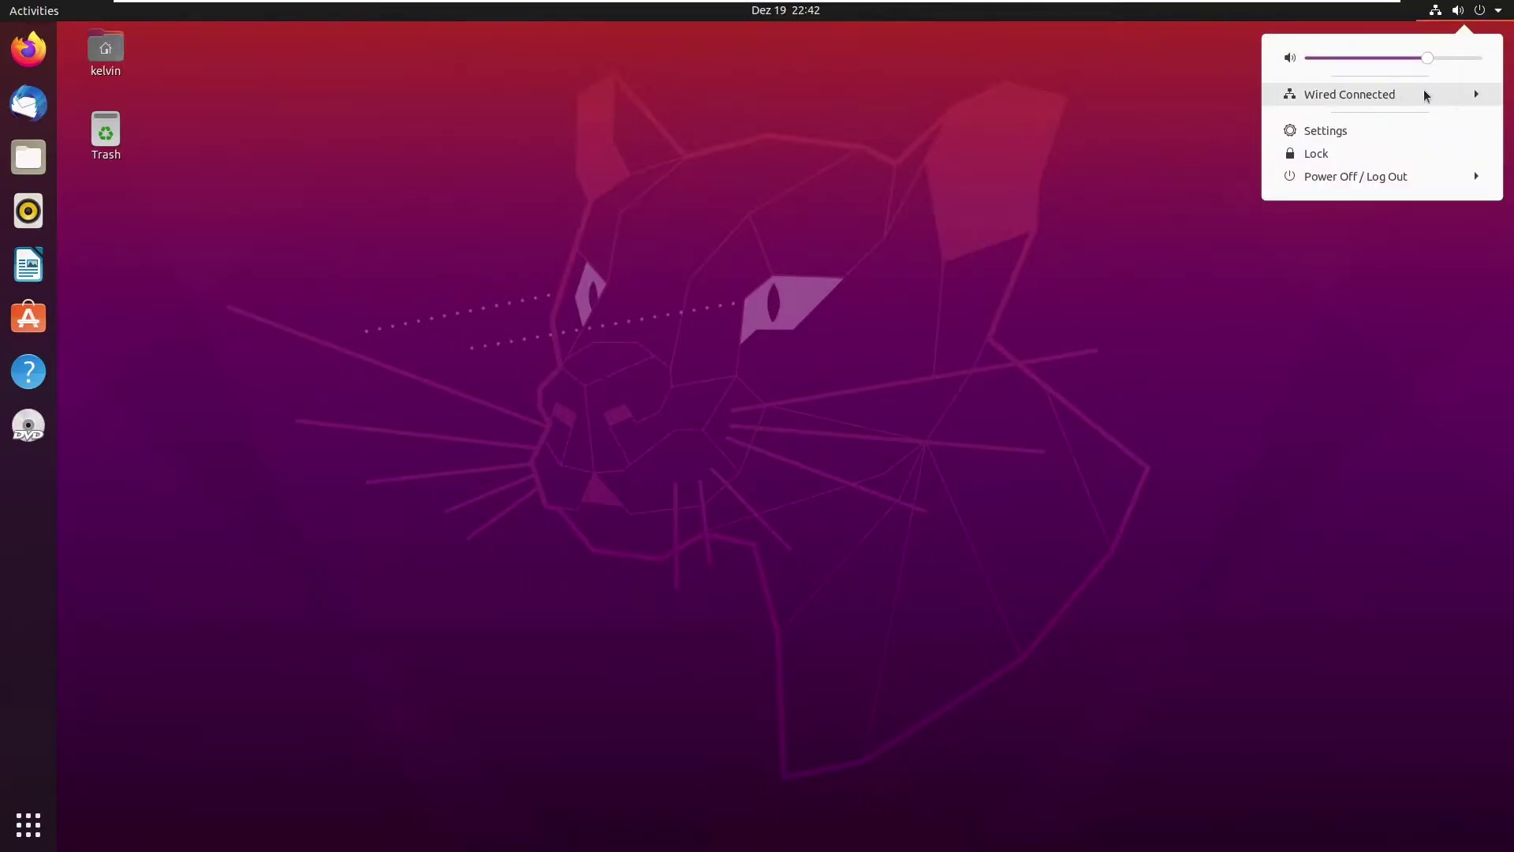
click(1374, 99)
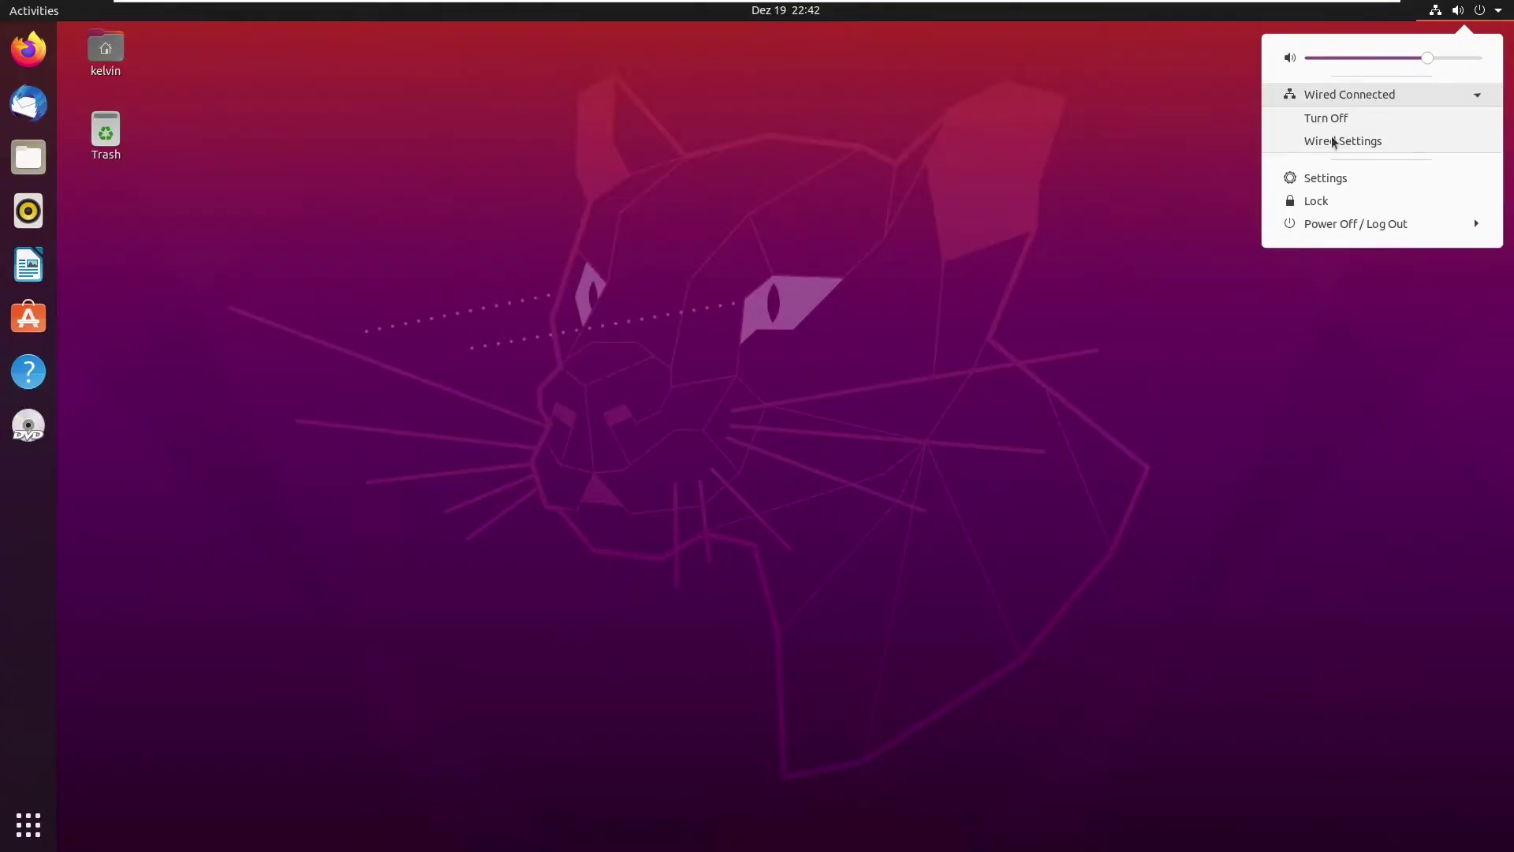
click(1319, 178)
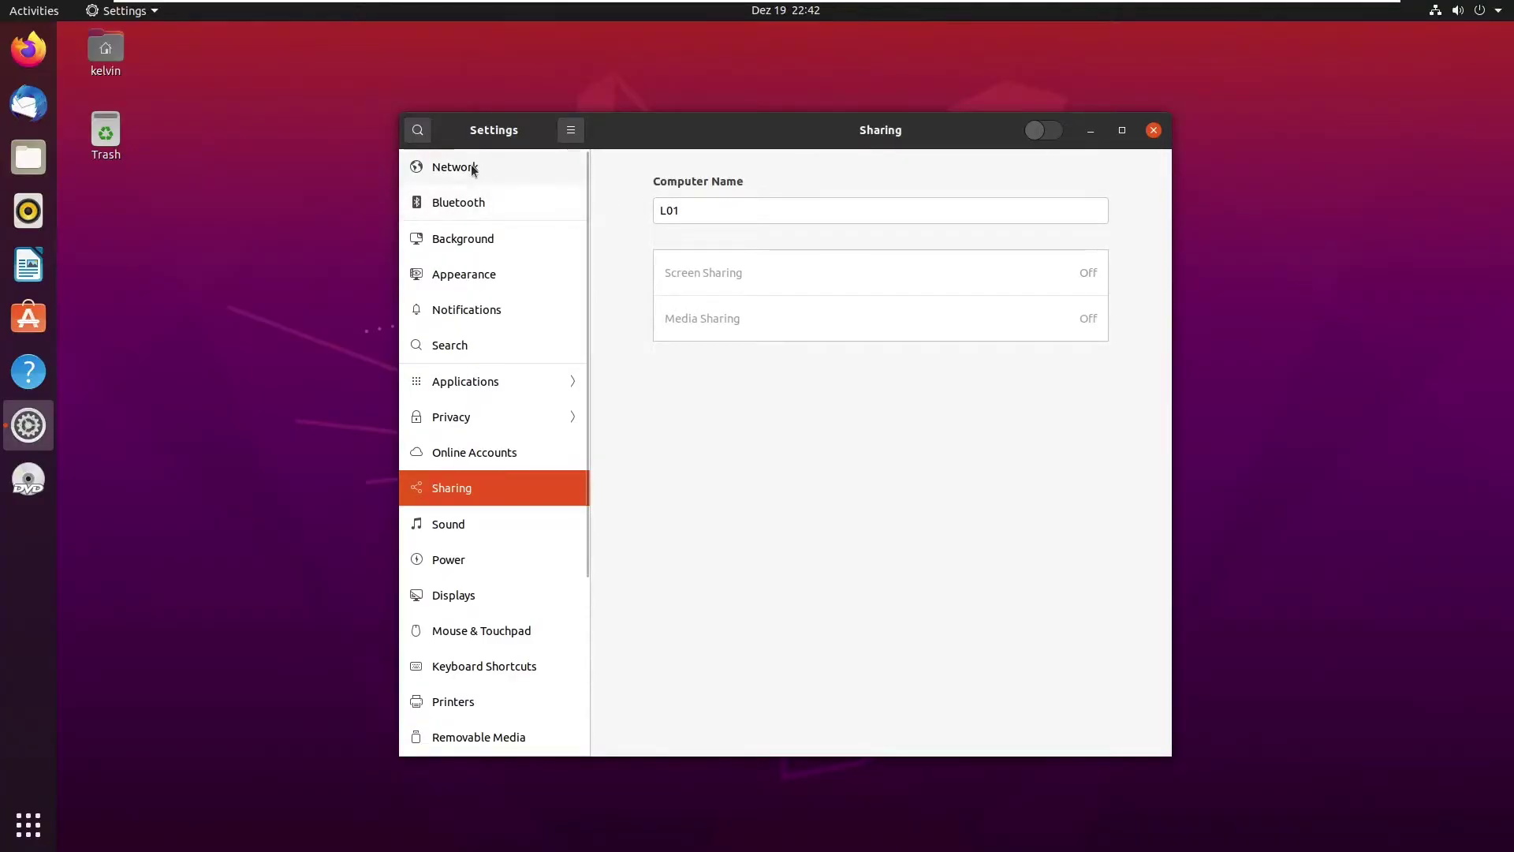
Step: Inspect the wired connection's Details and IPv4 settings, then cancel without changes
click(473, 168)
click(1082, 229)
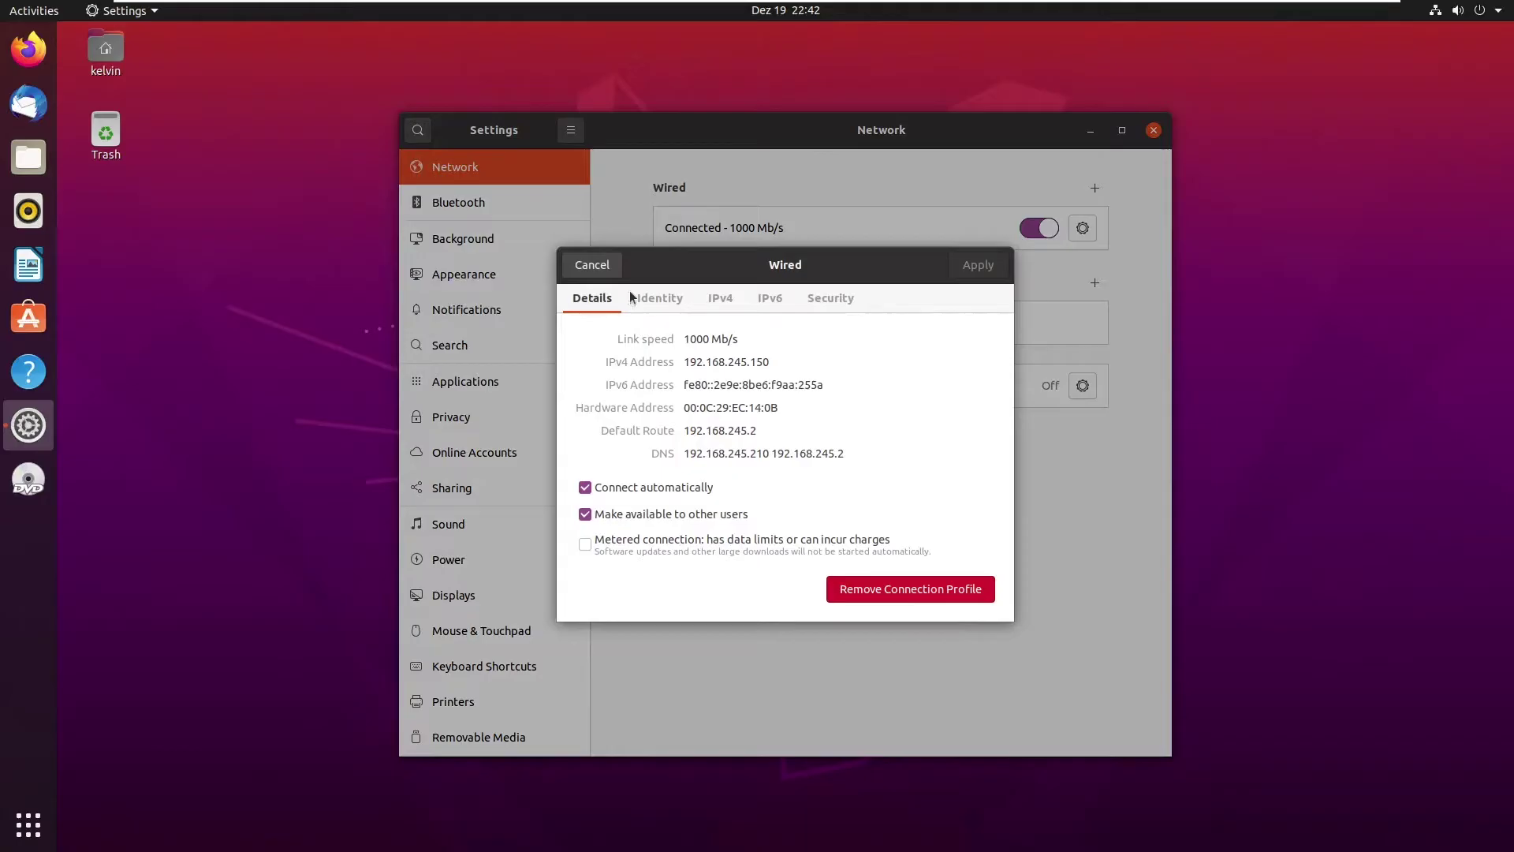
click(720, 298)
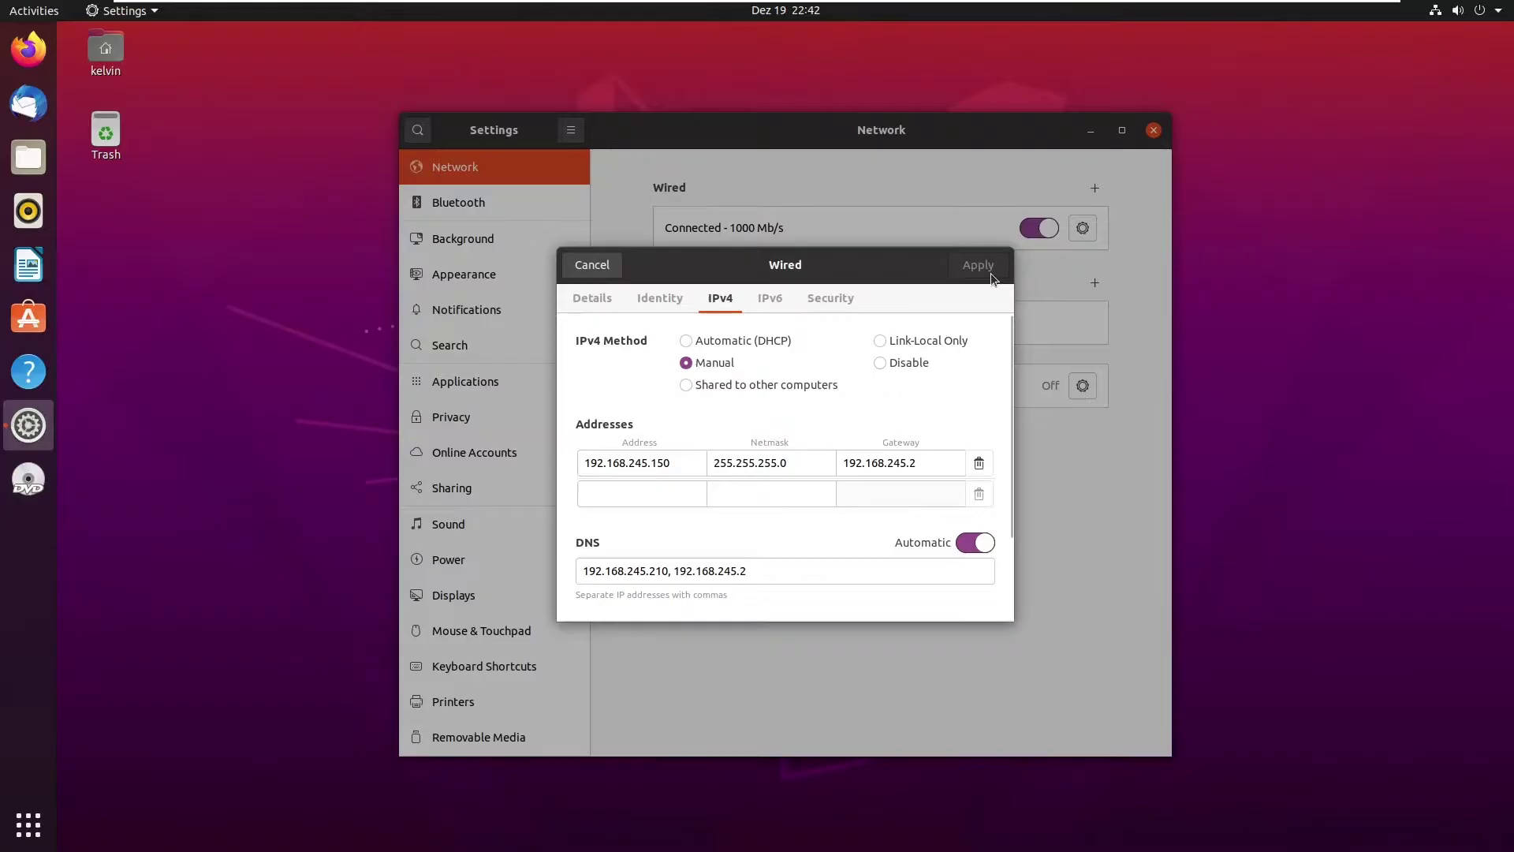
click(599, 268)
Step: On the DC001 server, open a Command Prompt through Win+R and cmd
mouse_move(379, 6)
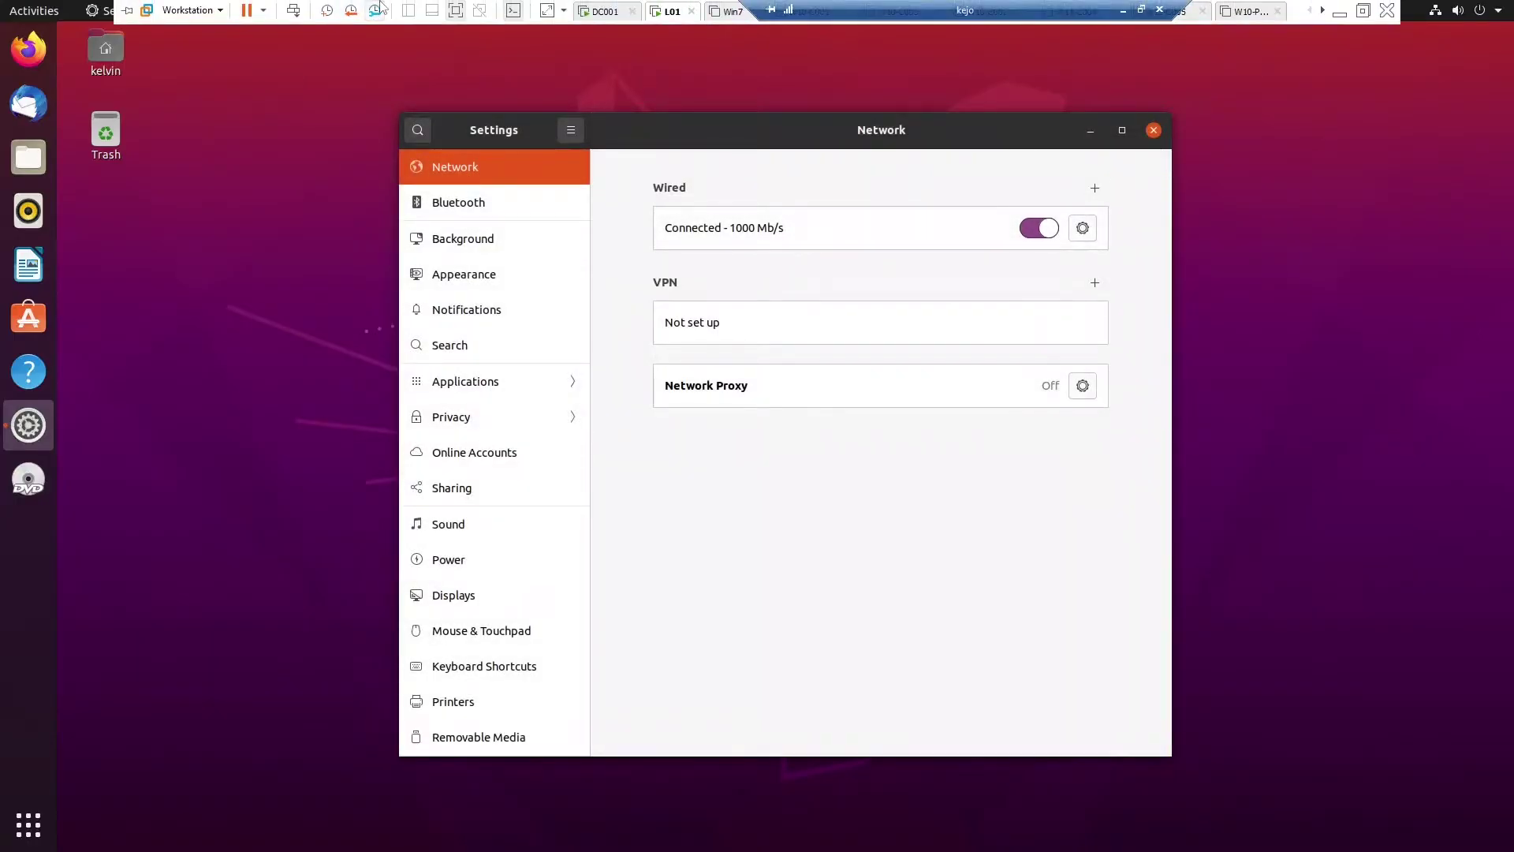
click(583, 13)
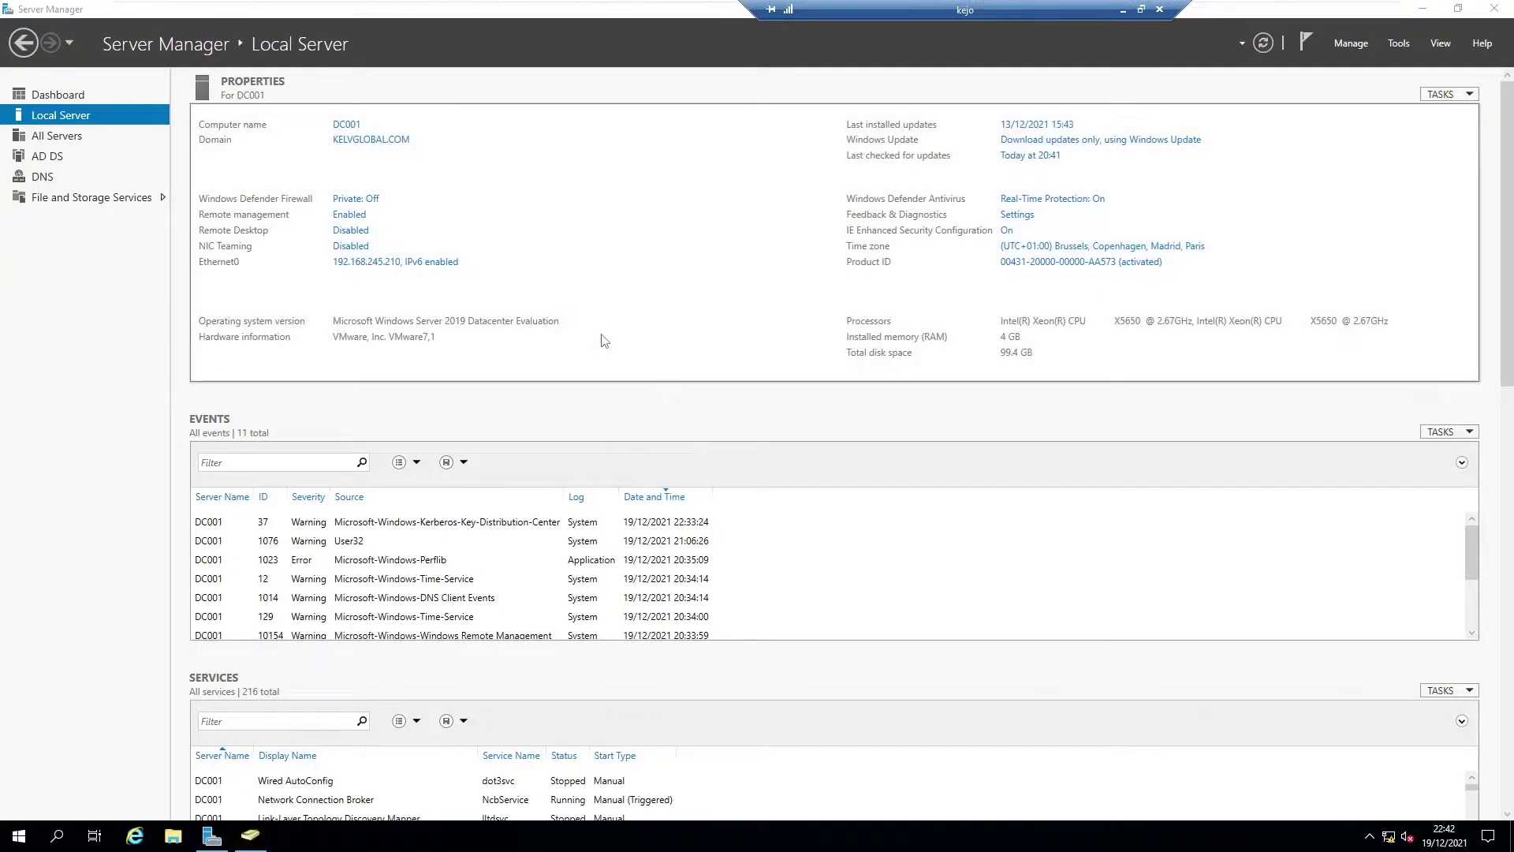
key(super+r)
text(cmd)
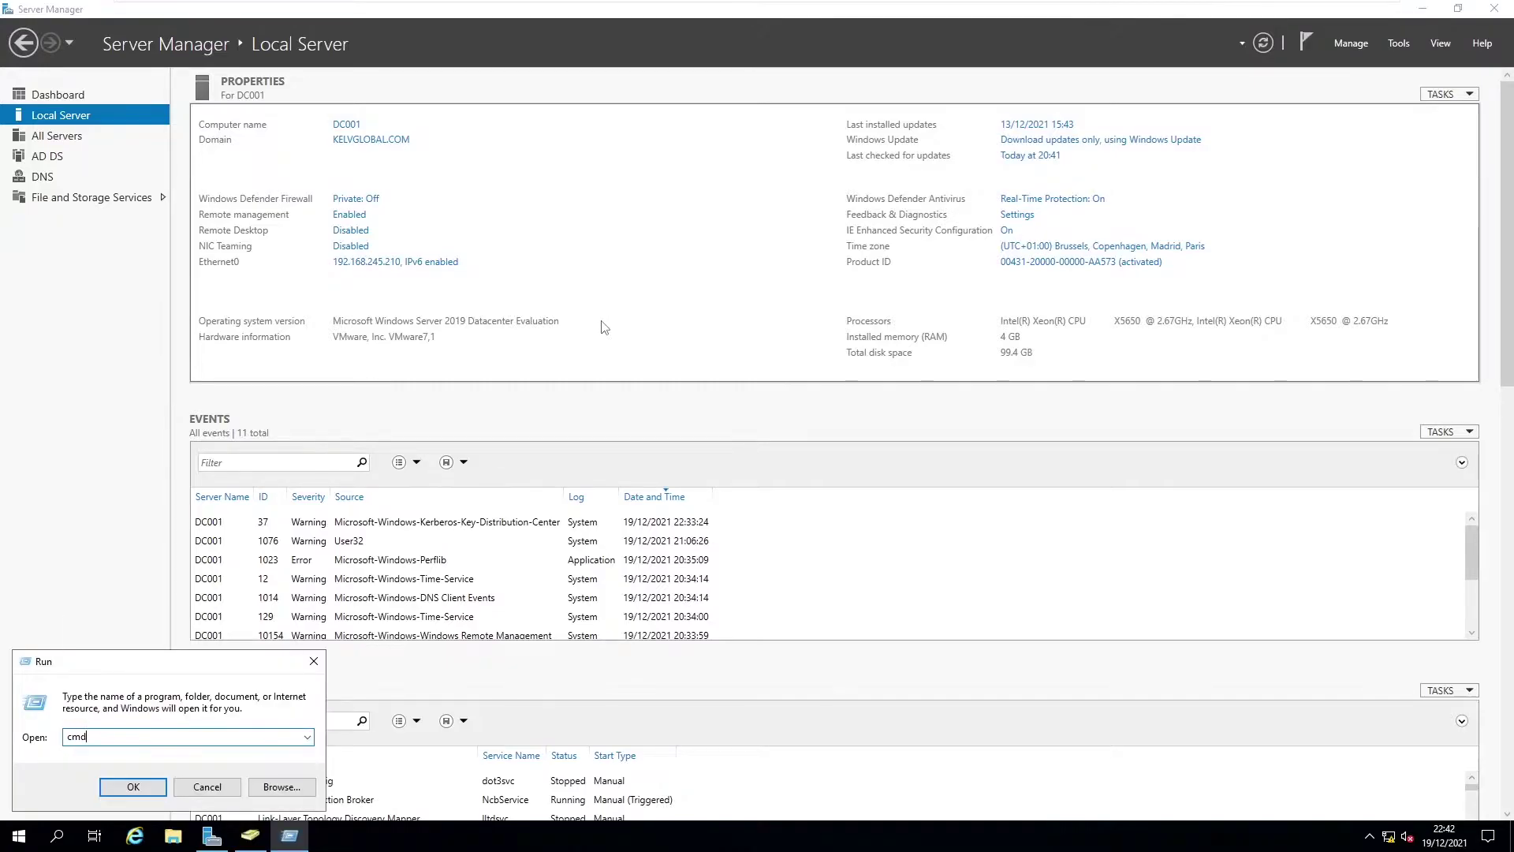
key(Return)
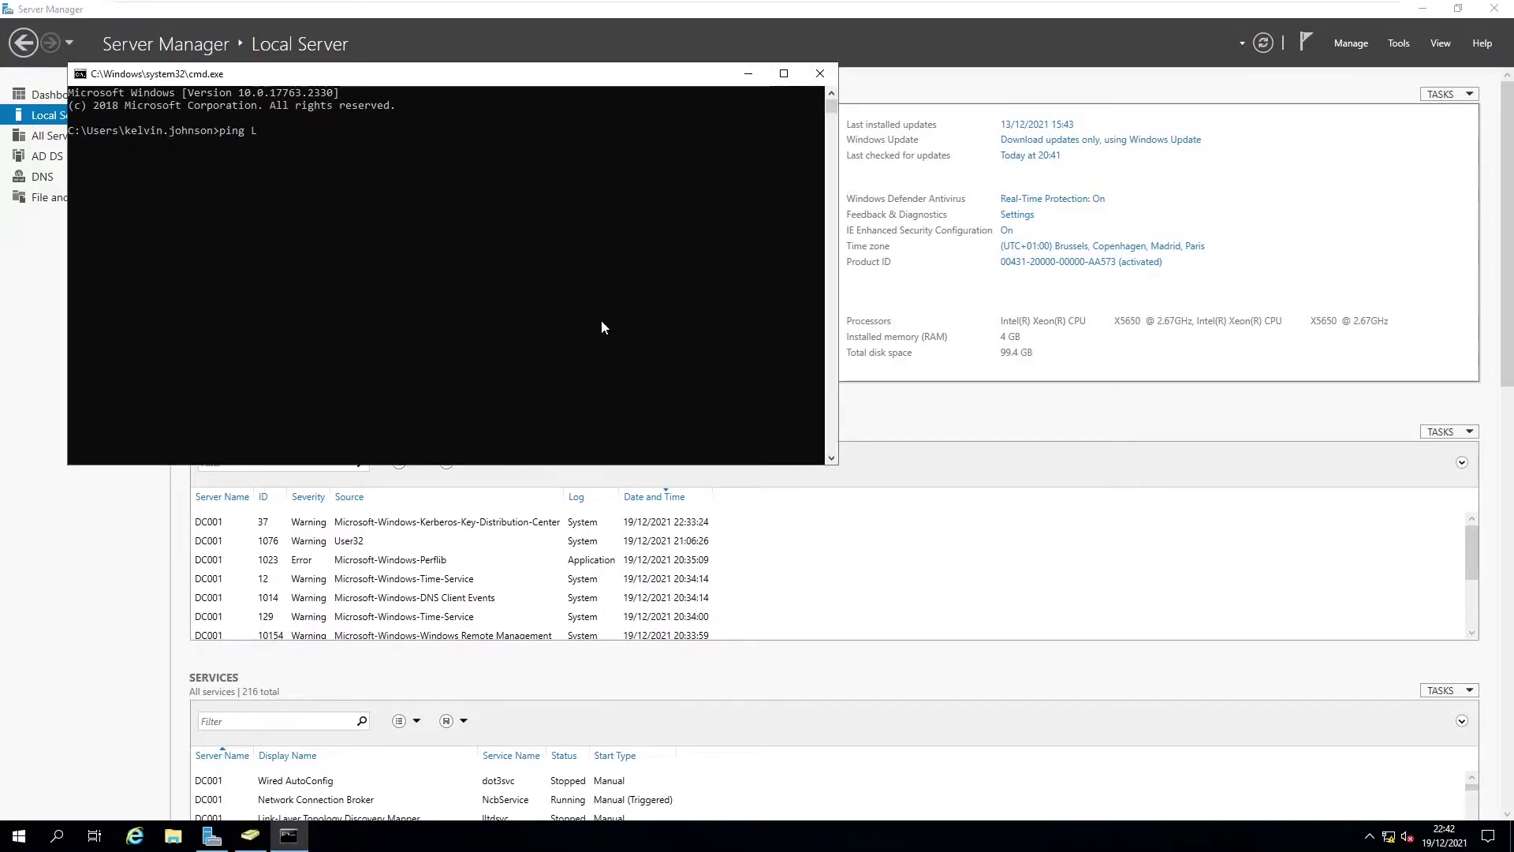
Step: Ping L01 (4 of 4 replies from 192.168.245.150), then return to the L01 VM
text(ping L01)
key(Return)
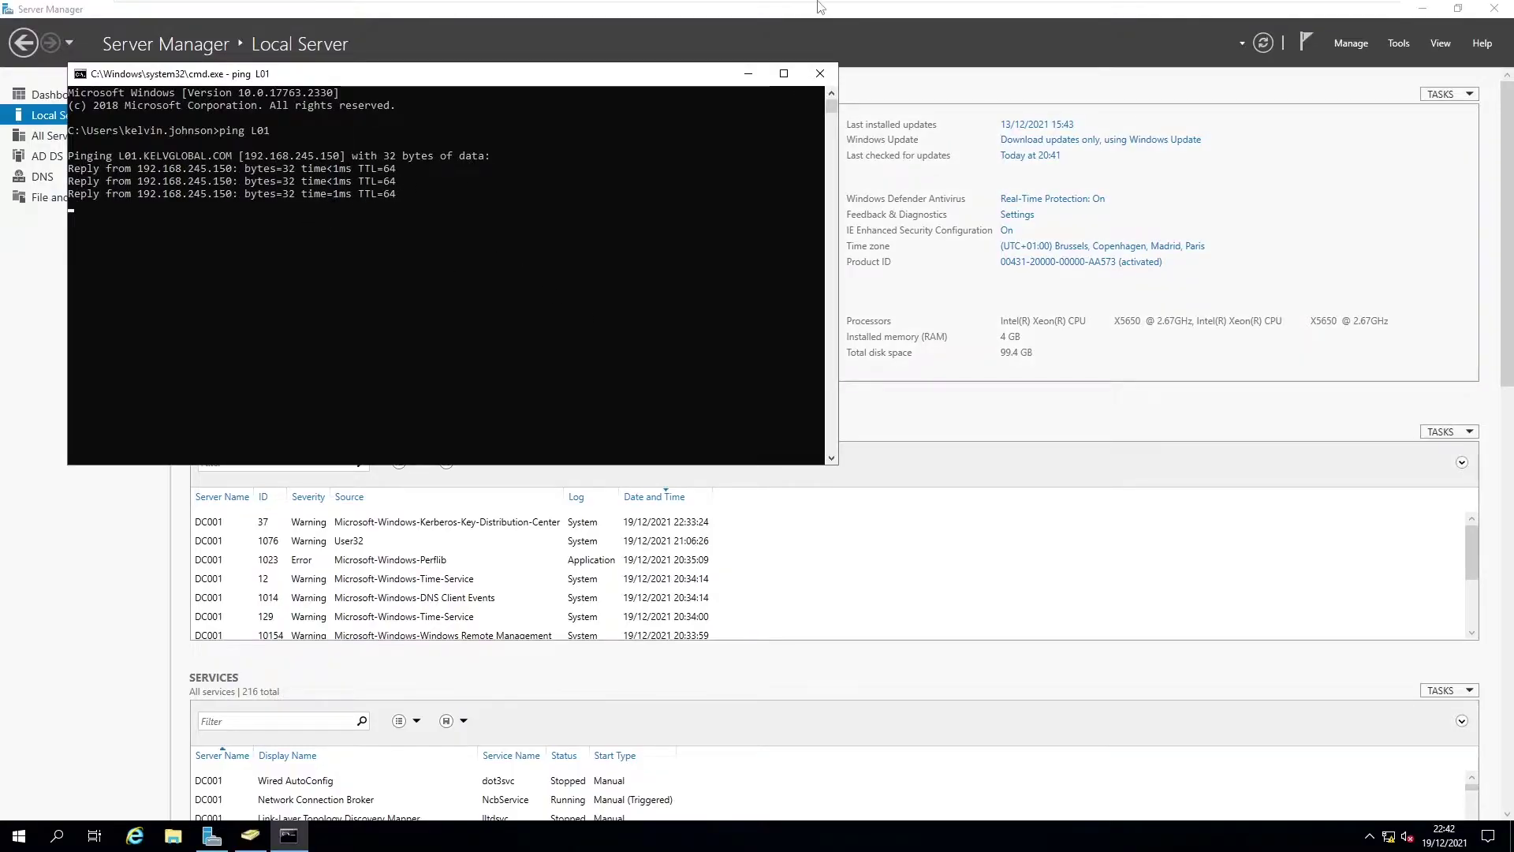
mouse_move(820, 6)
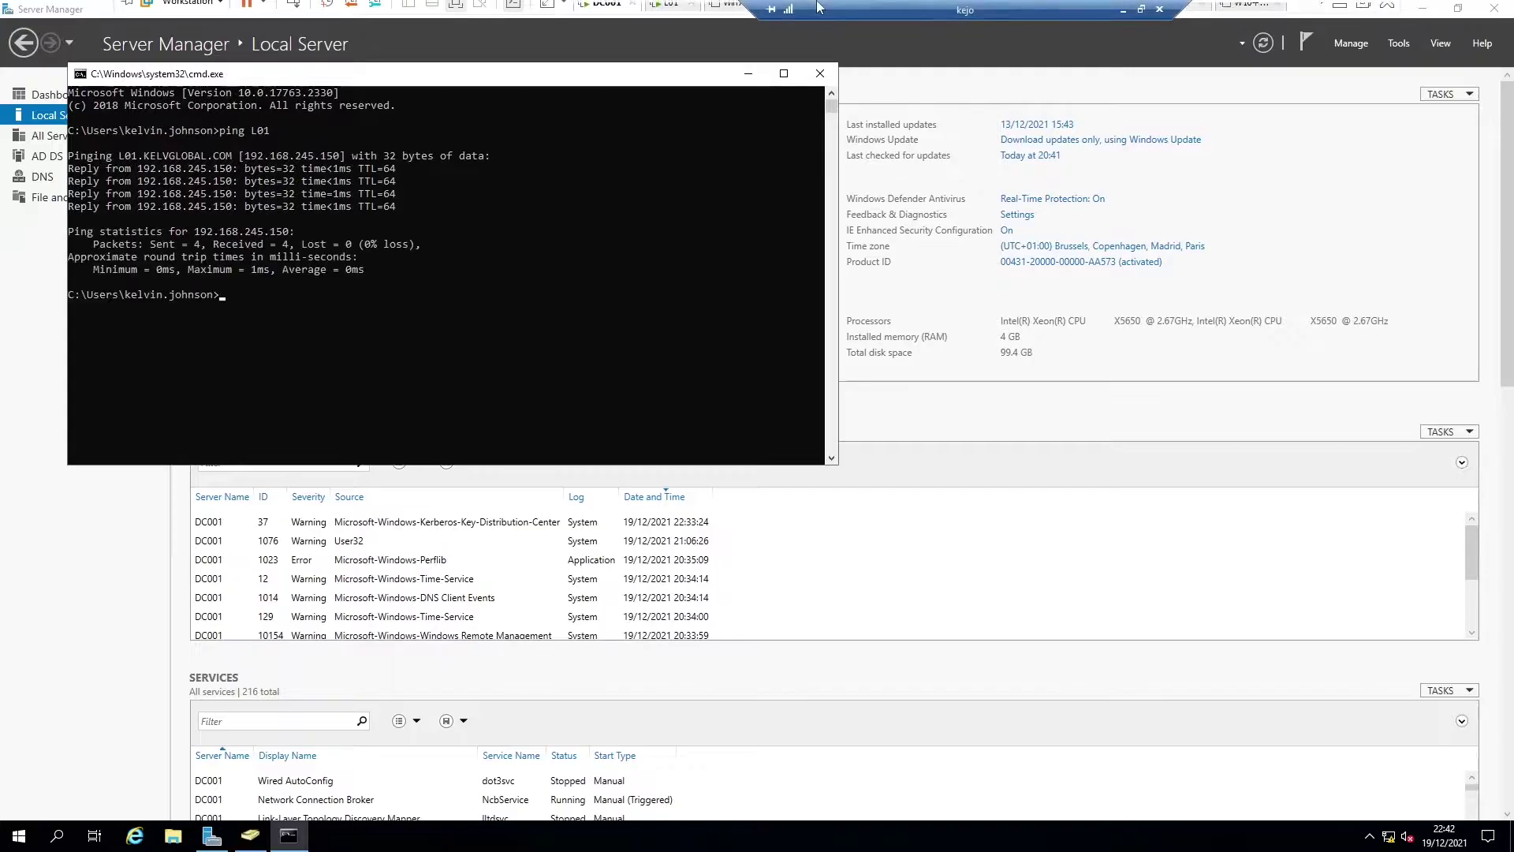
click(670, 12)
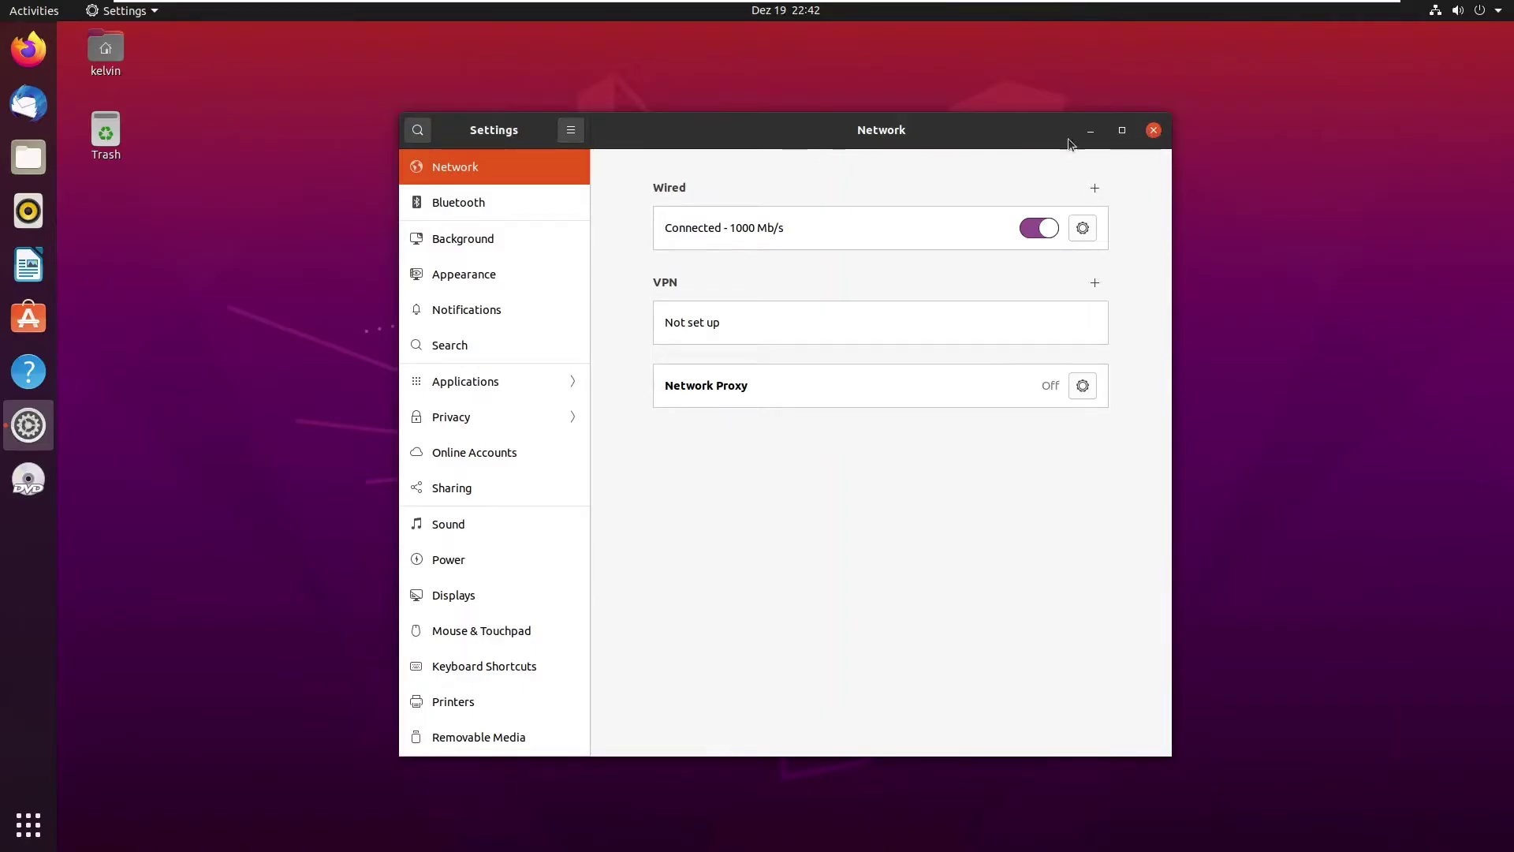
Step: Close Settings and open a new terminal with Ctrl+Alt+T, moved down and widened
click(1153, 130)
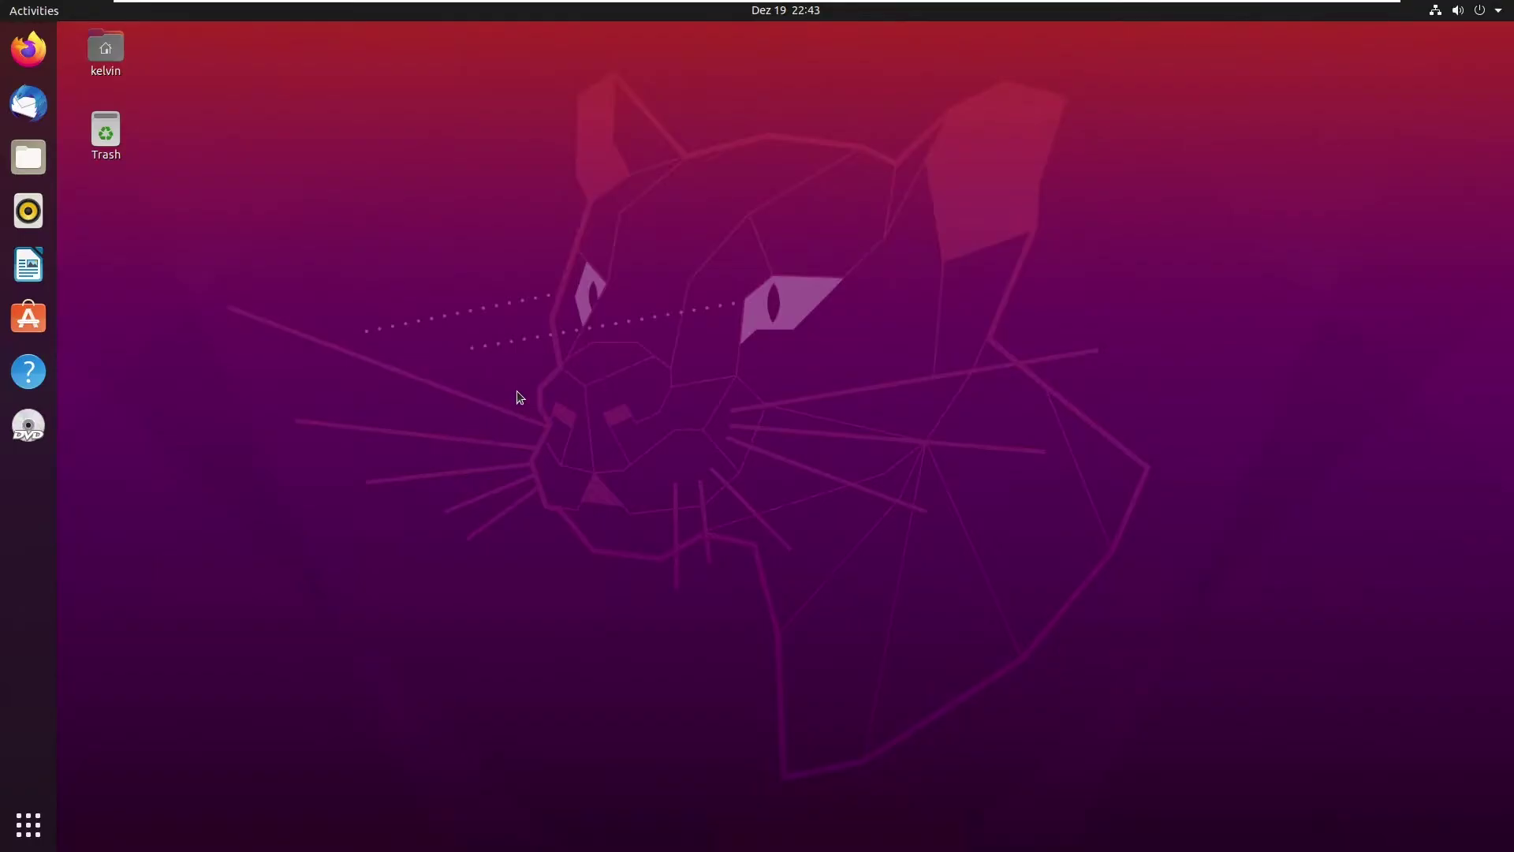
key(ctrl+alt+t)
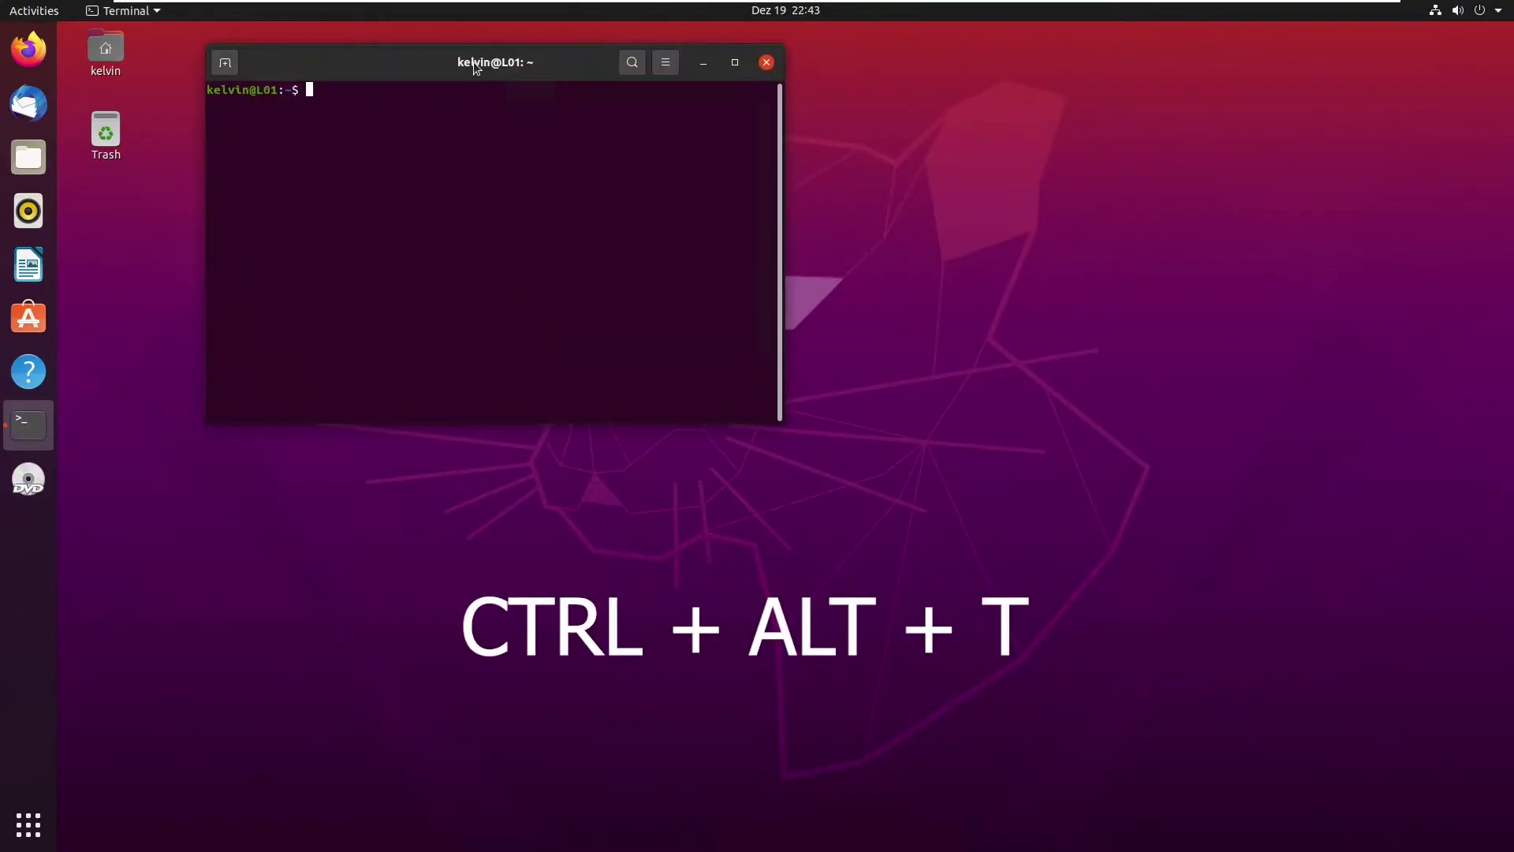
drag(476, 68, 522, 111)
drag(828, 240, 949, 240)
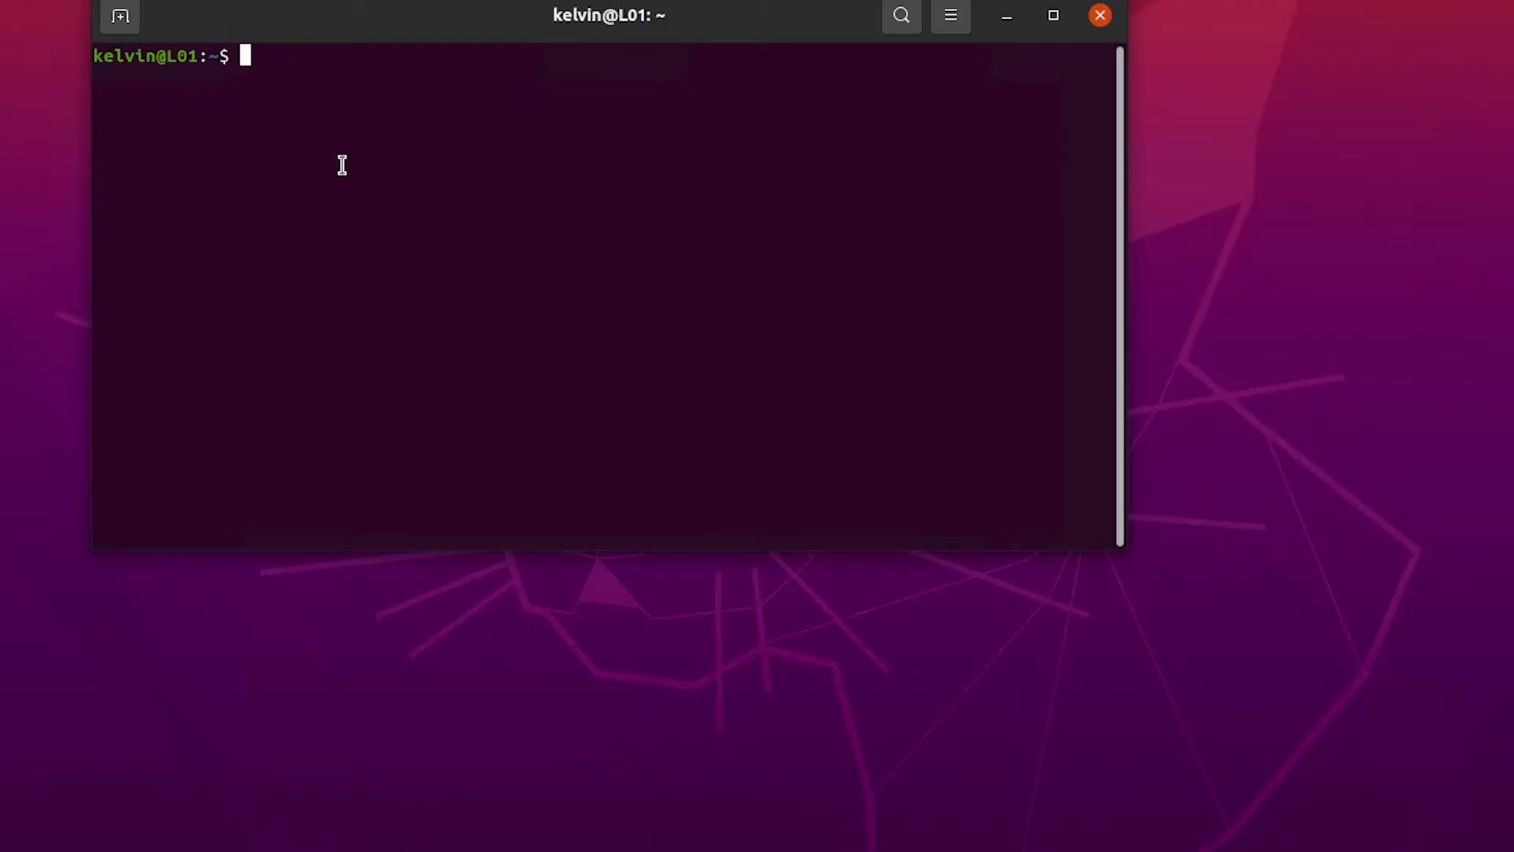
Step: Set the hostname to L01.kelvglobal.com with sudo hostnamectl, then verify it with hostnamectl
text(sudo hos)
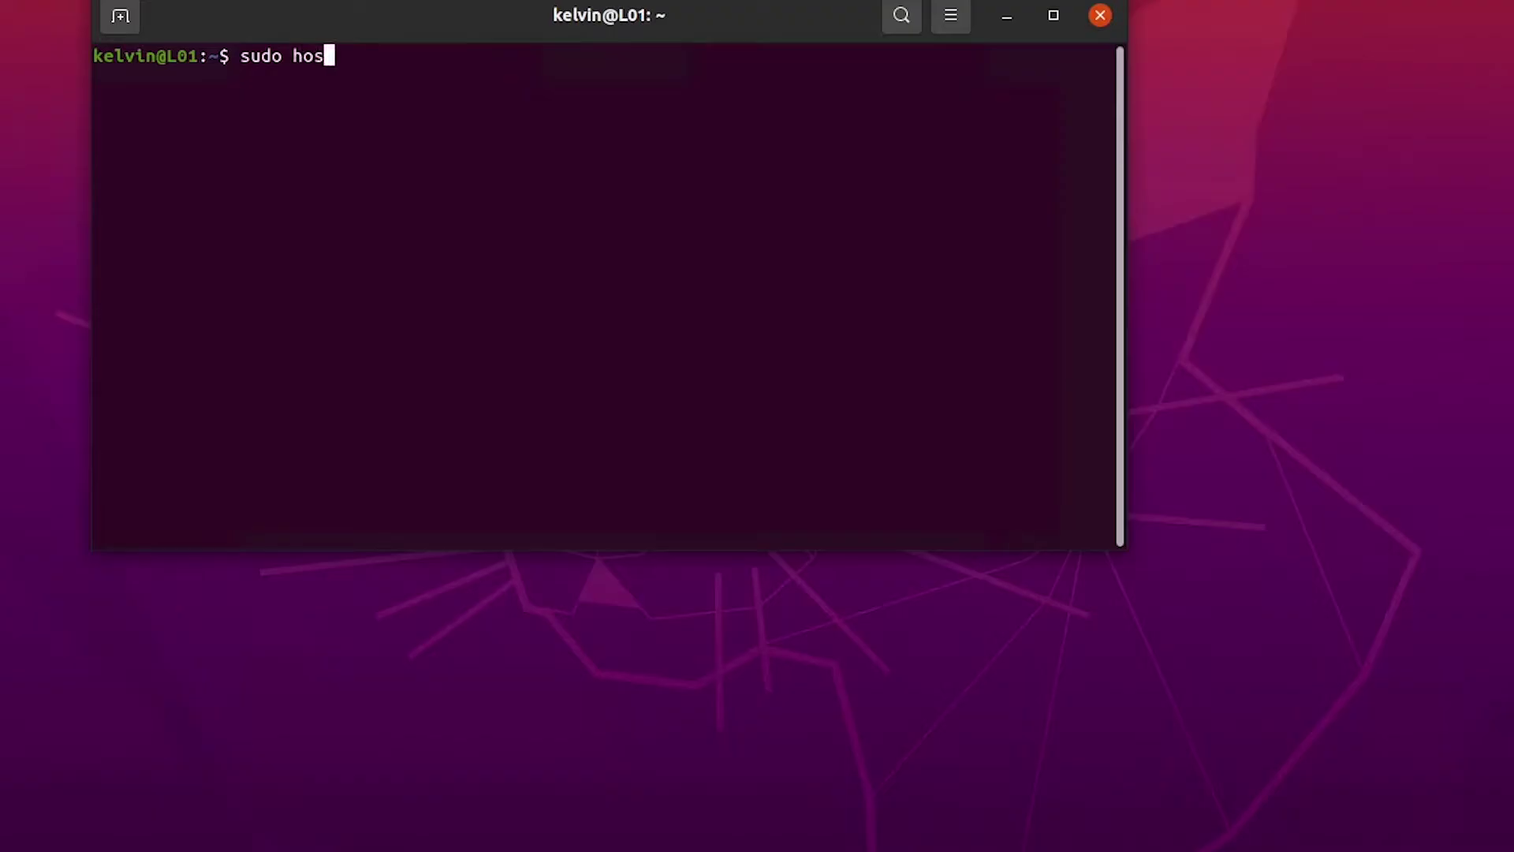
text(tna)
key(BackSpace)
text(amectl)
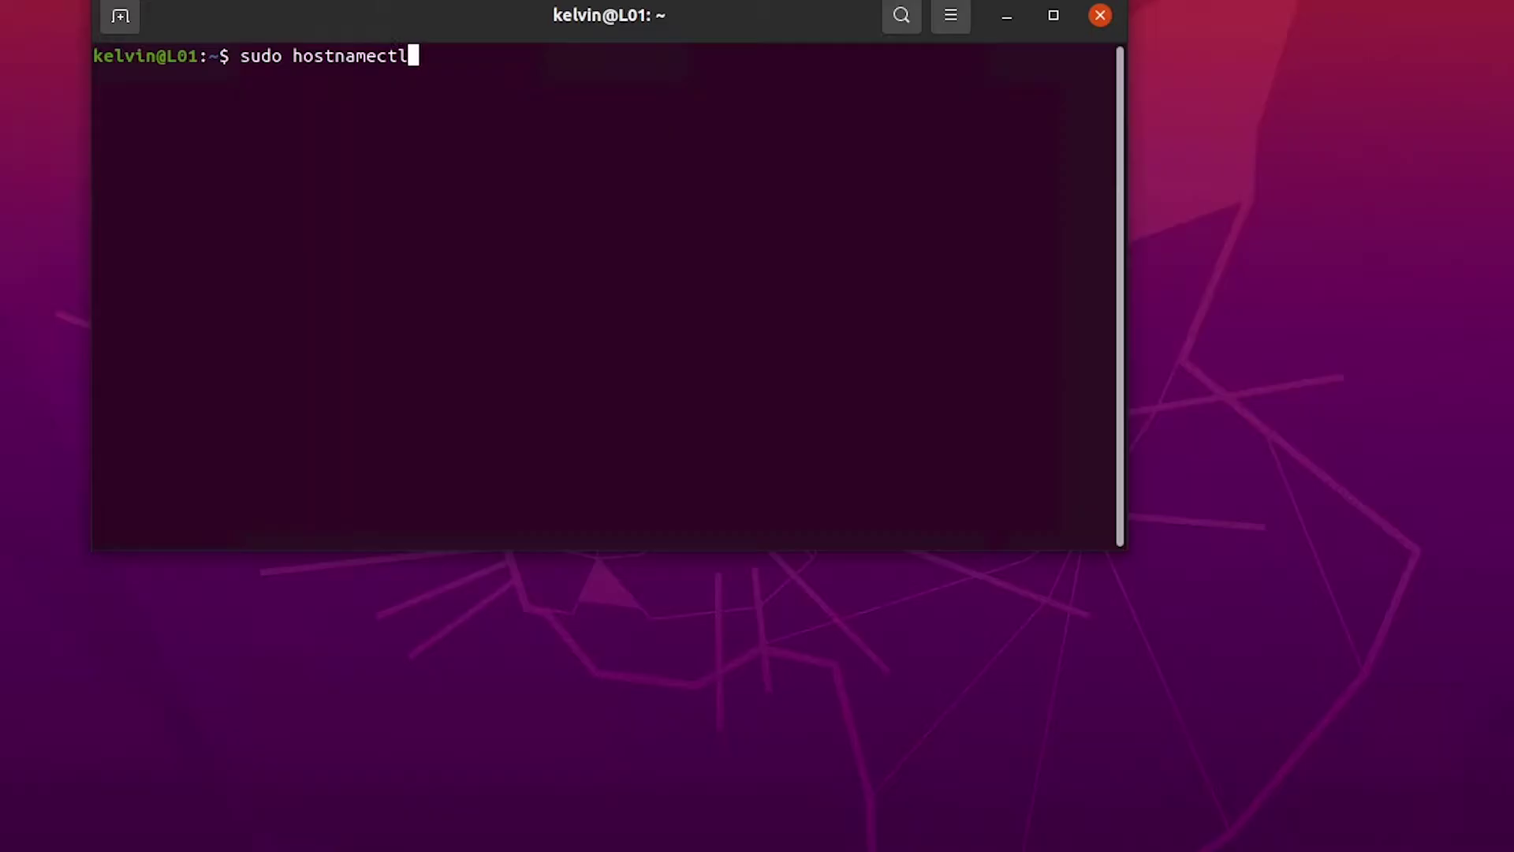
text( set-hostname)
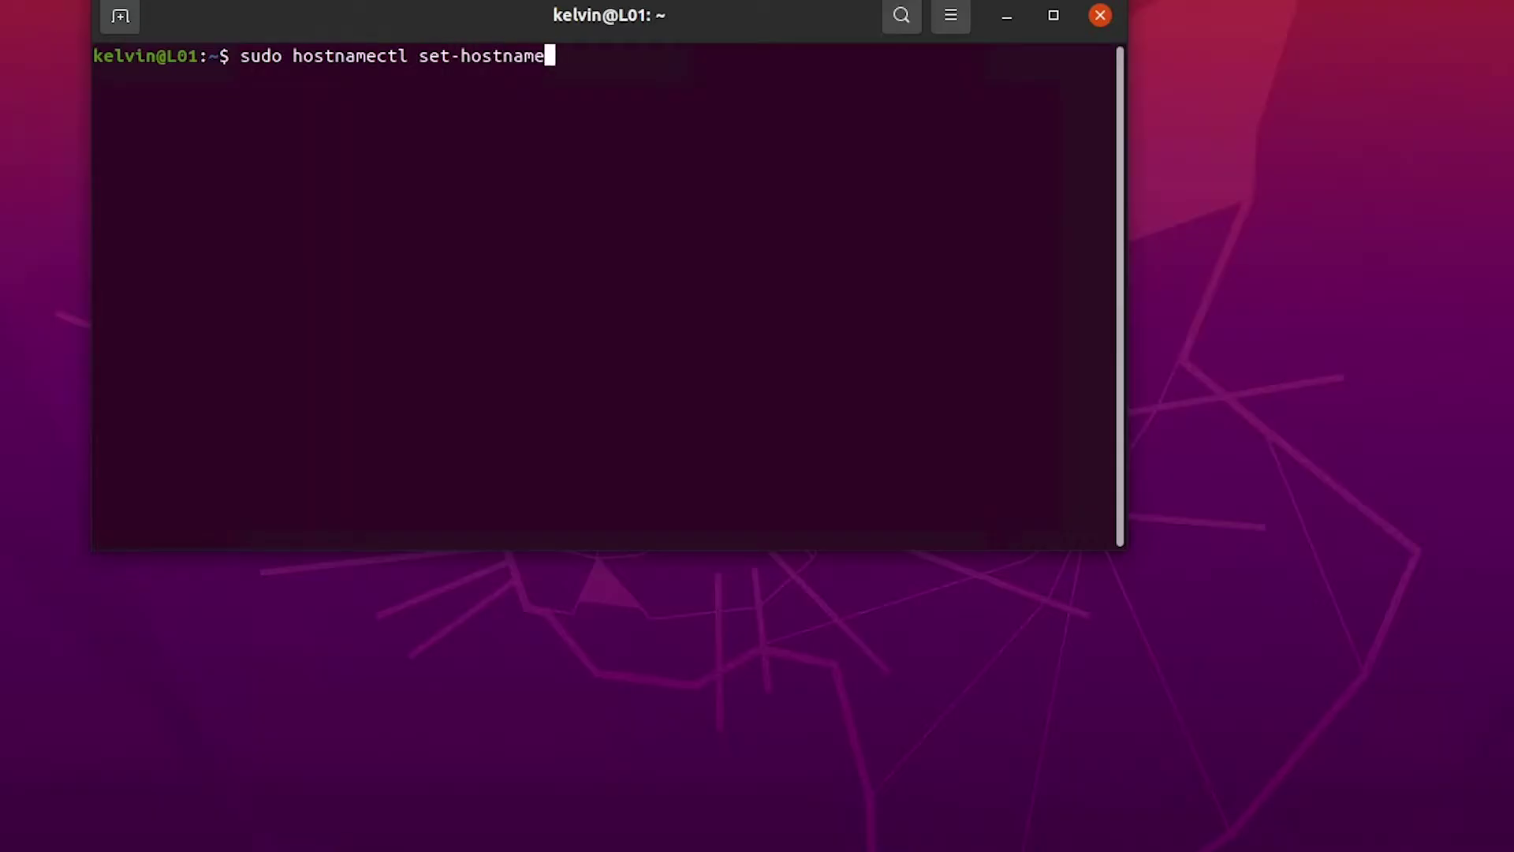
text( L01.kelvglobal.co)
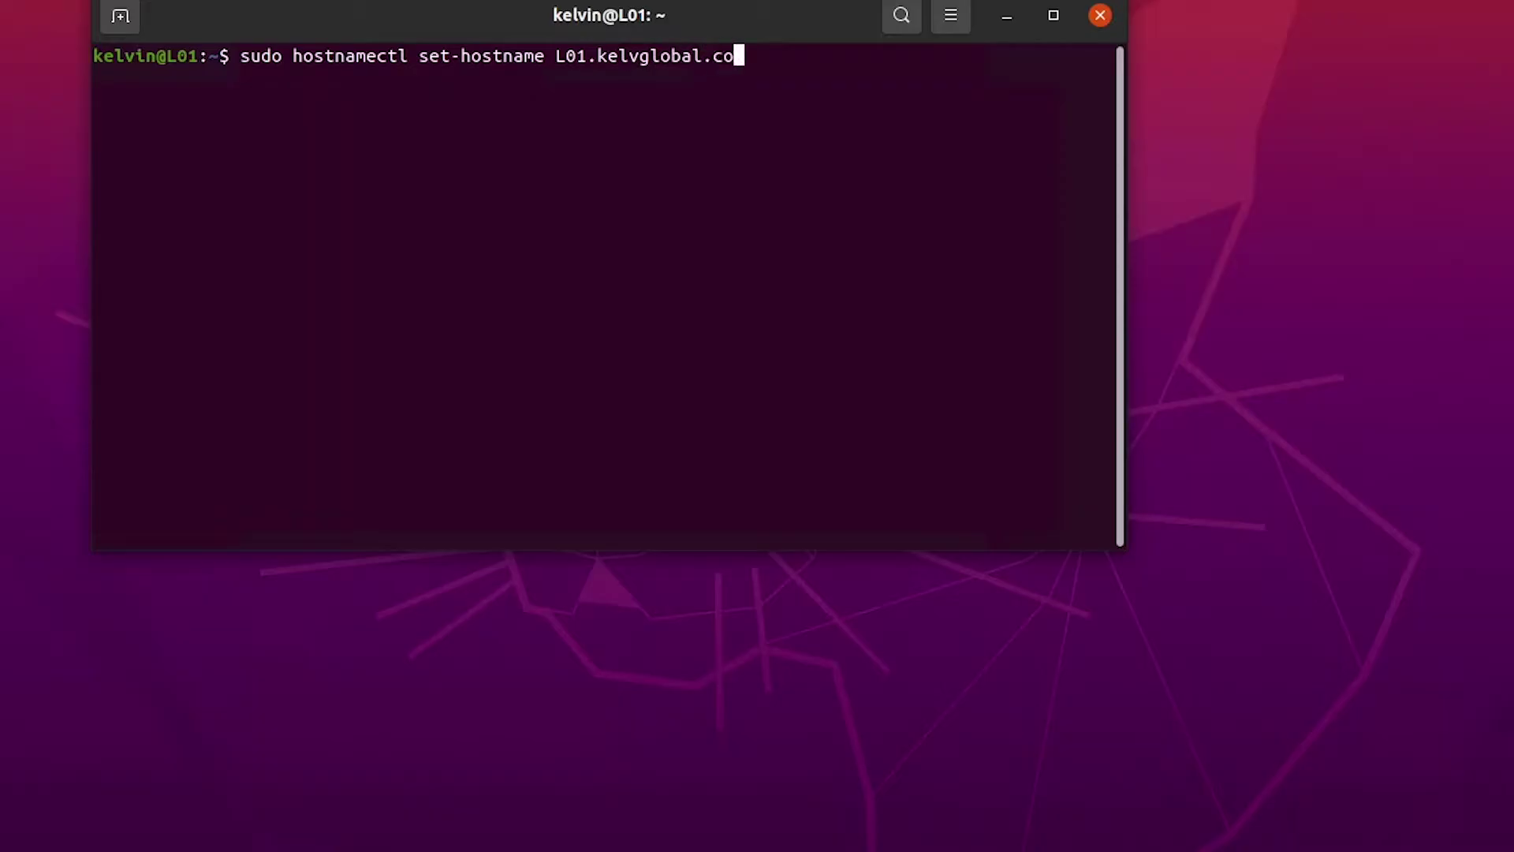
text(m)
key(Return)
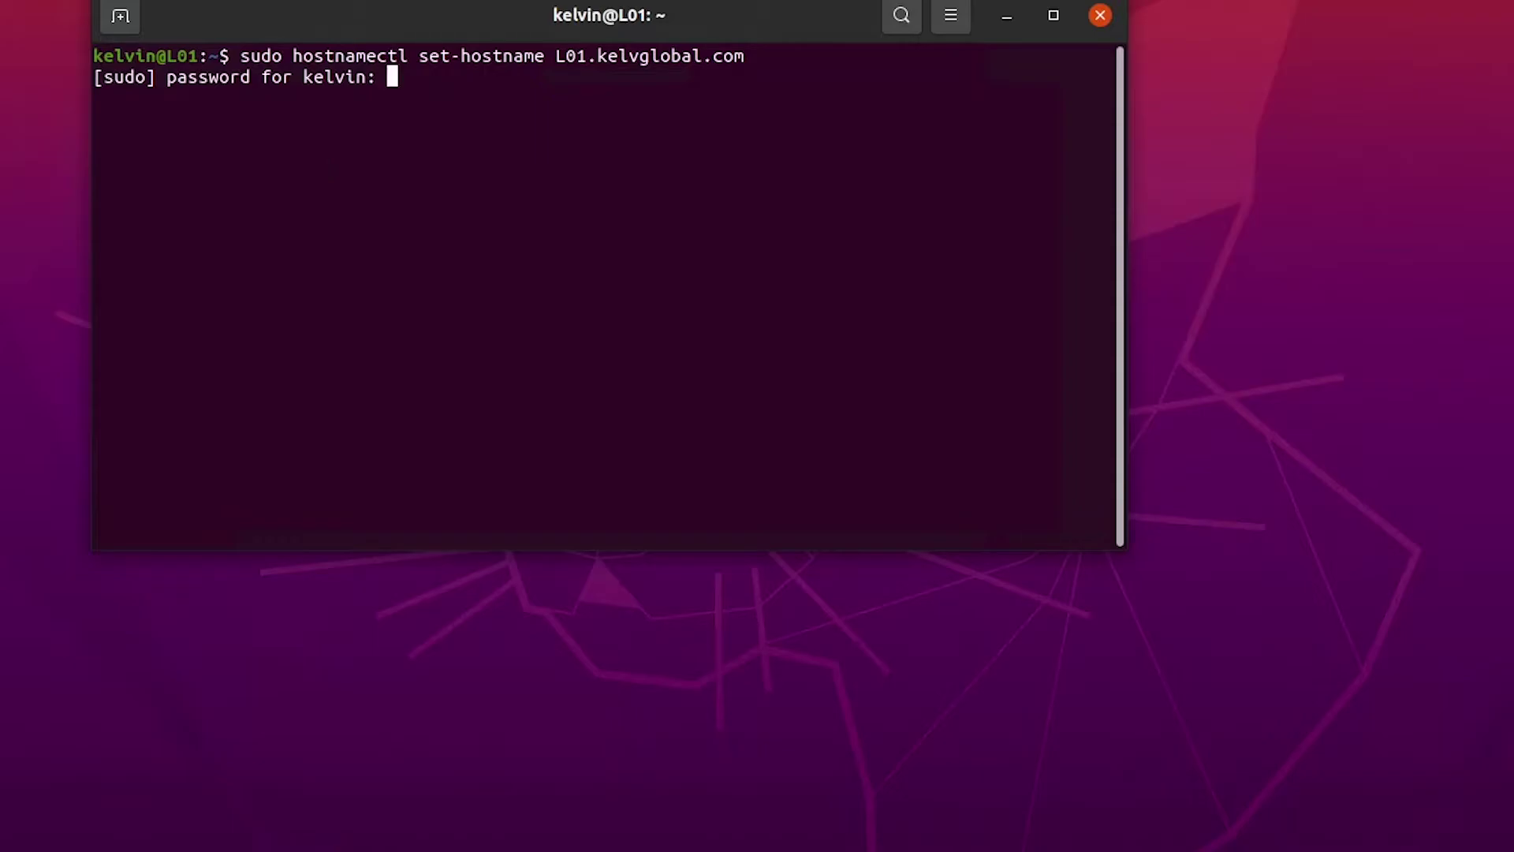
key(Return)
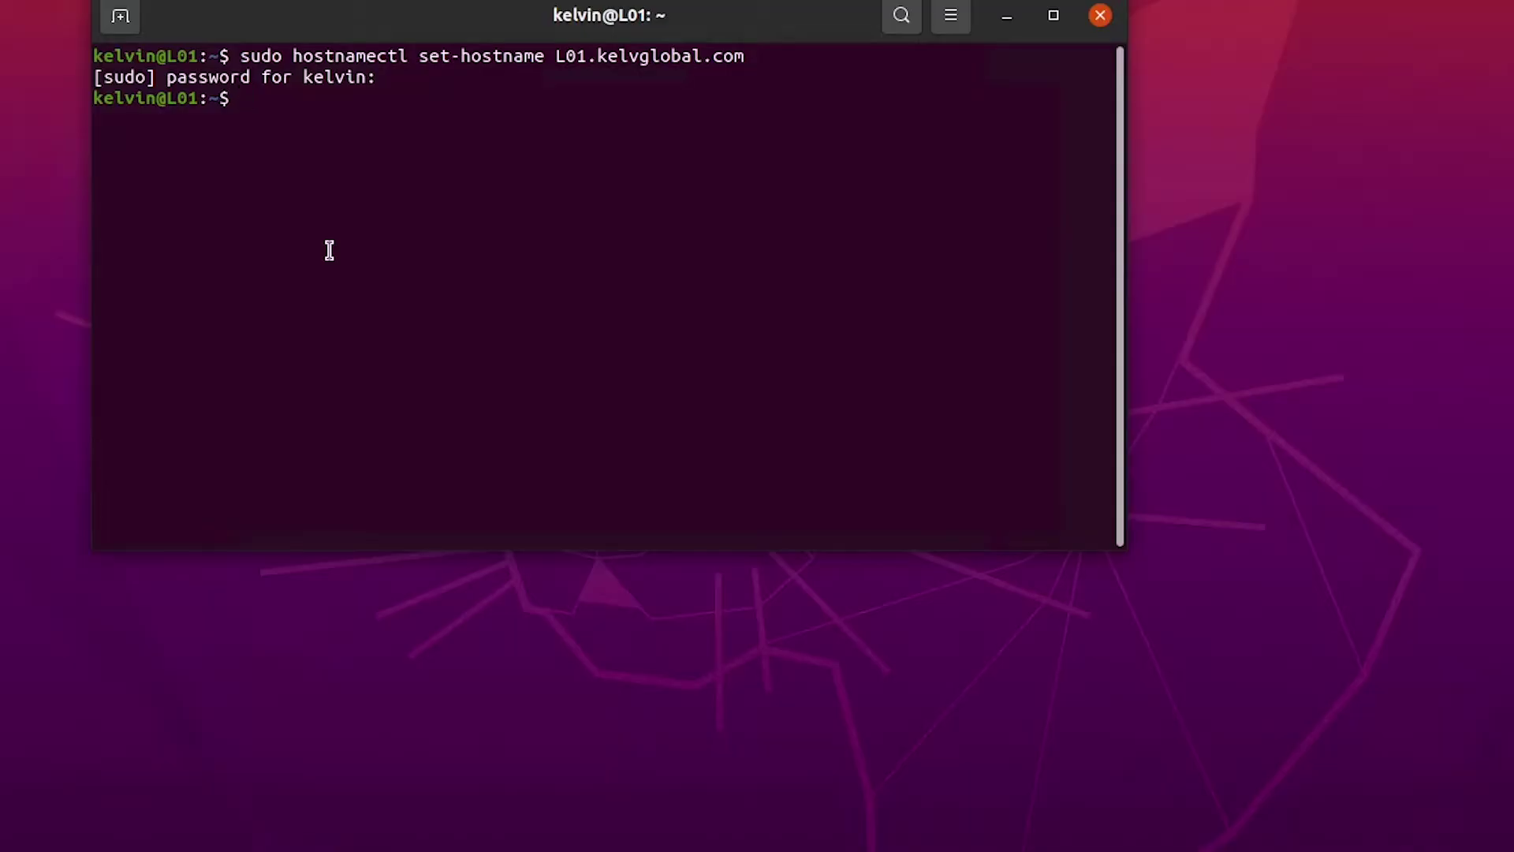
text(hostnamectl)
key(Return)
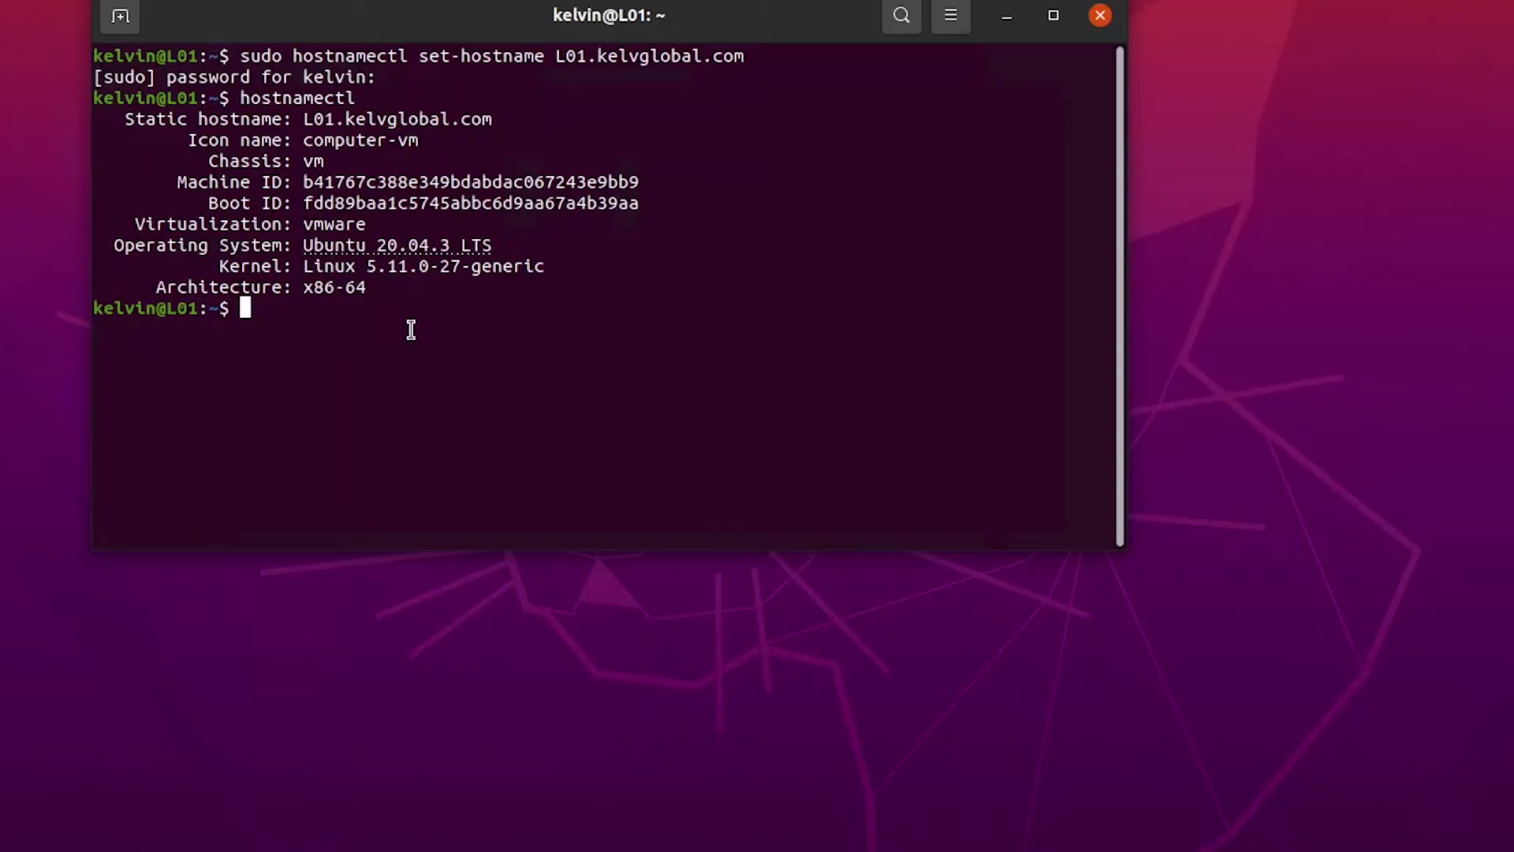
Step: Run sudo apt update, then install realmd 0.16.3-3 with sudo apt install realmd
text(sudo apt upd)
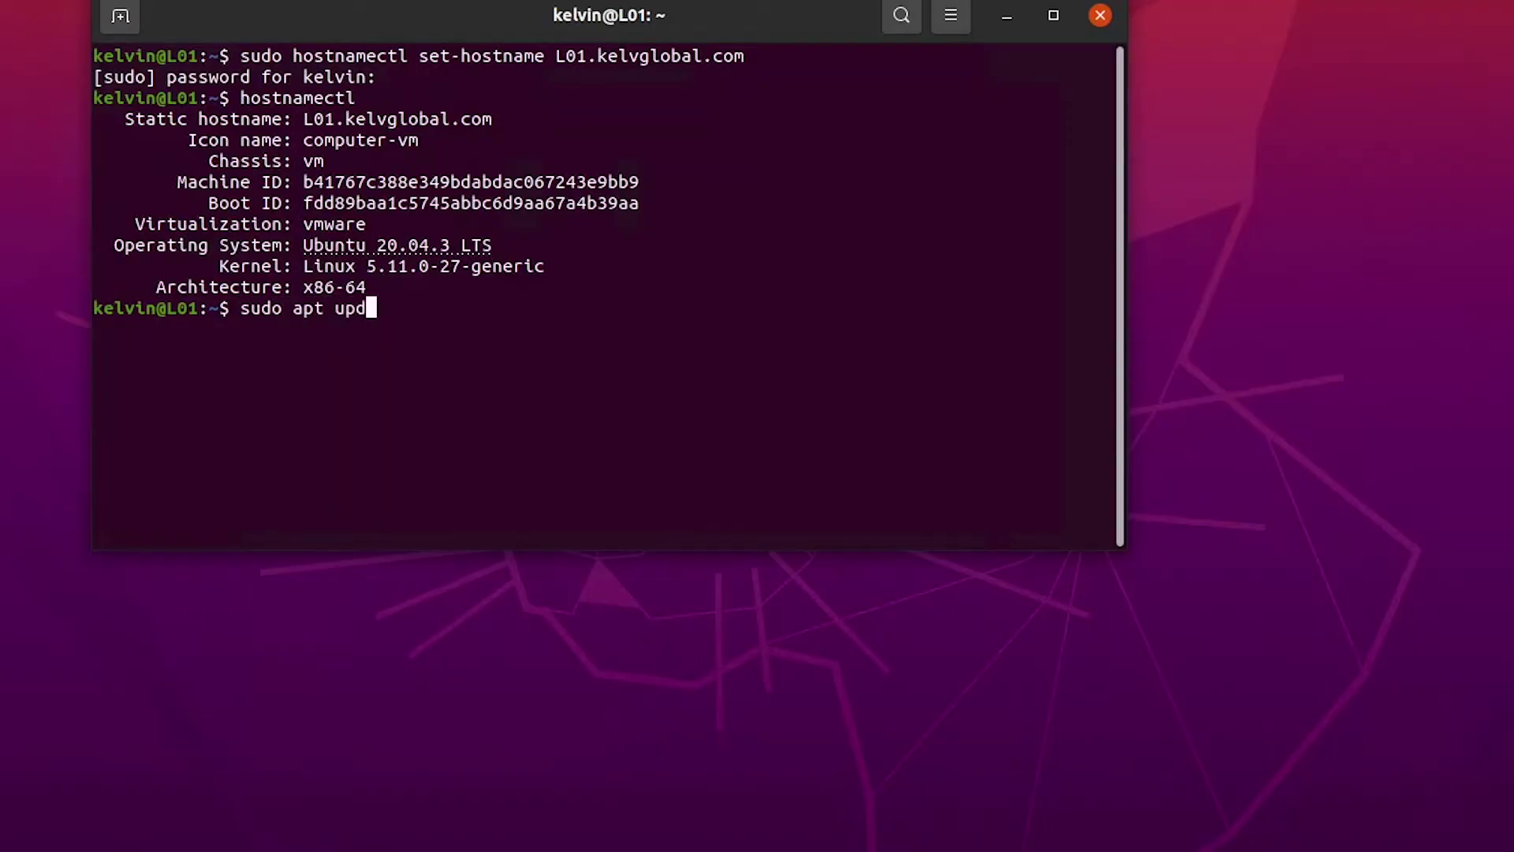
text(ate)
key(Return)
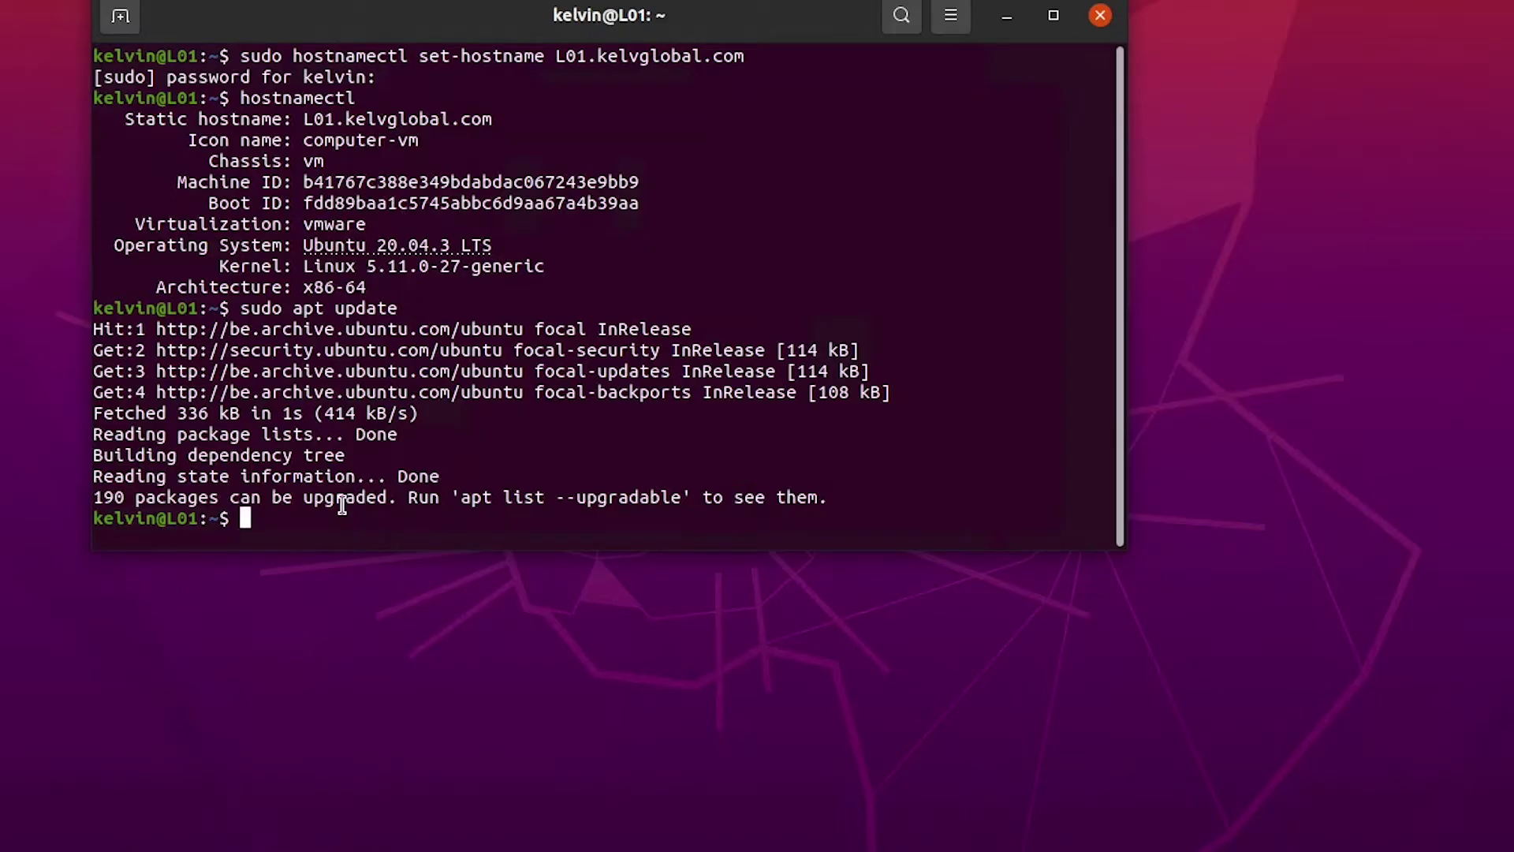
text(sudo apt install )
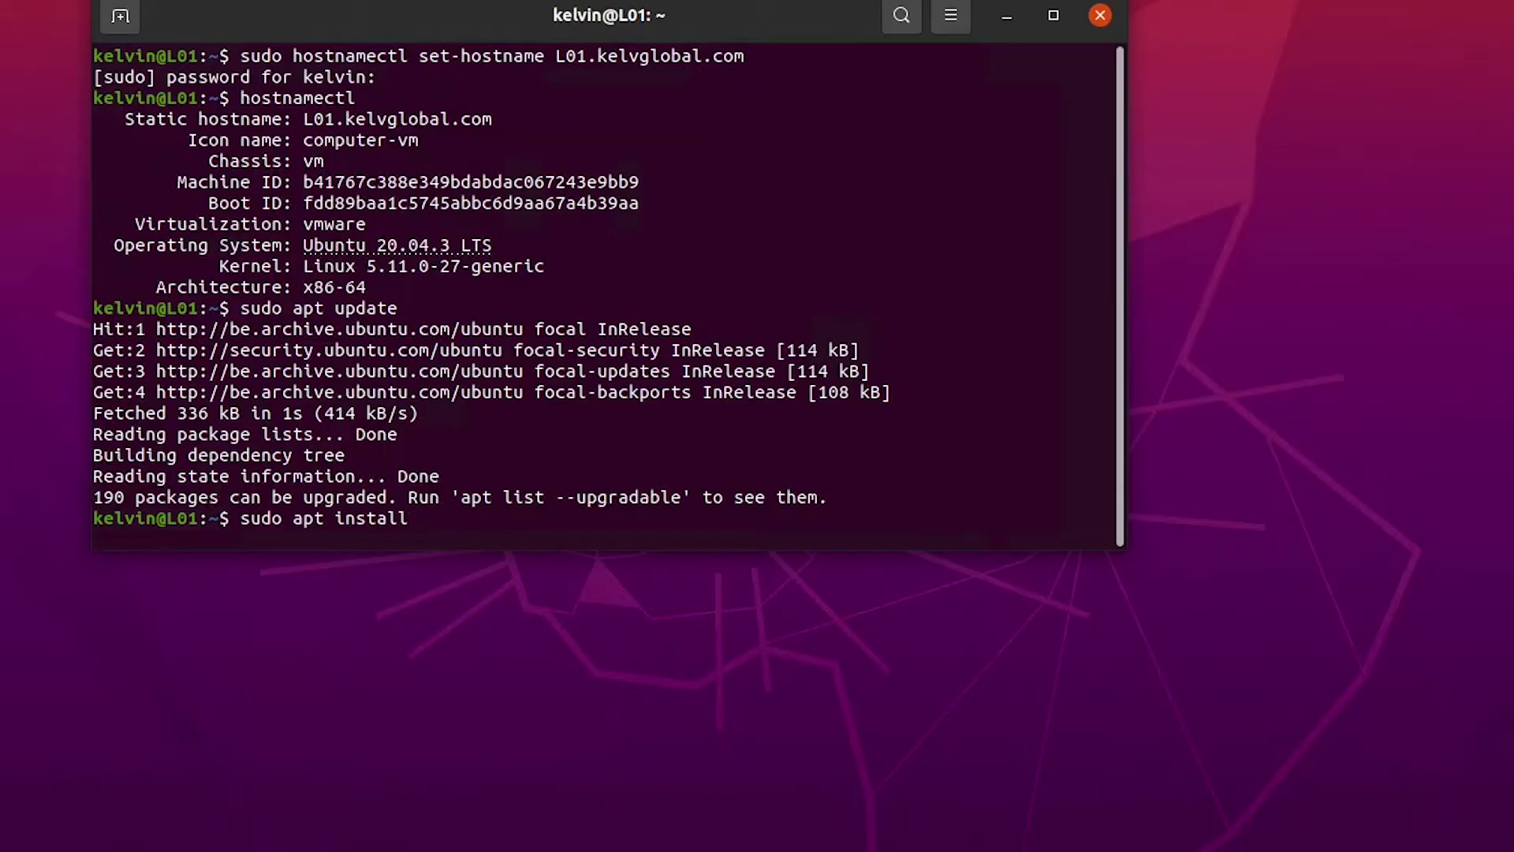
text(realmd)
key(Return)
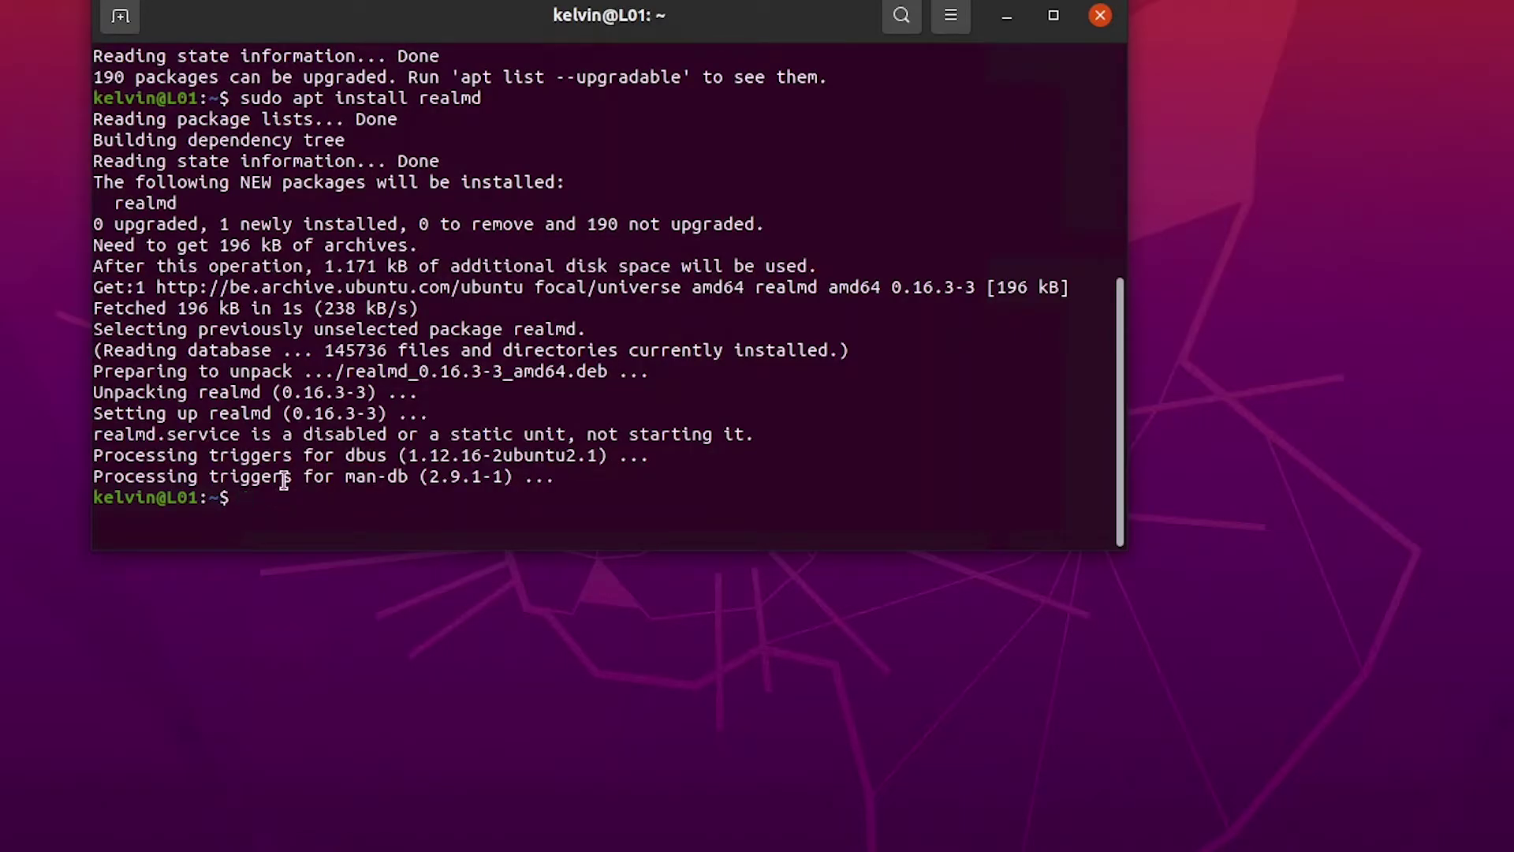
Step: Run sudo realm discover kelvglobal.com, showing an unconfigured KELVGLOBAL.COM Active Directory realm
text(sudo r)
text(ealm dis)
text(cover)
key(BackSpace)
key(BackSpace)
key(BackSpace)
key(BackSpace)
key(BackSpace)
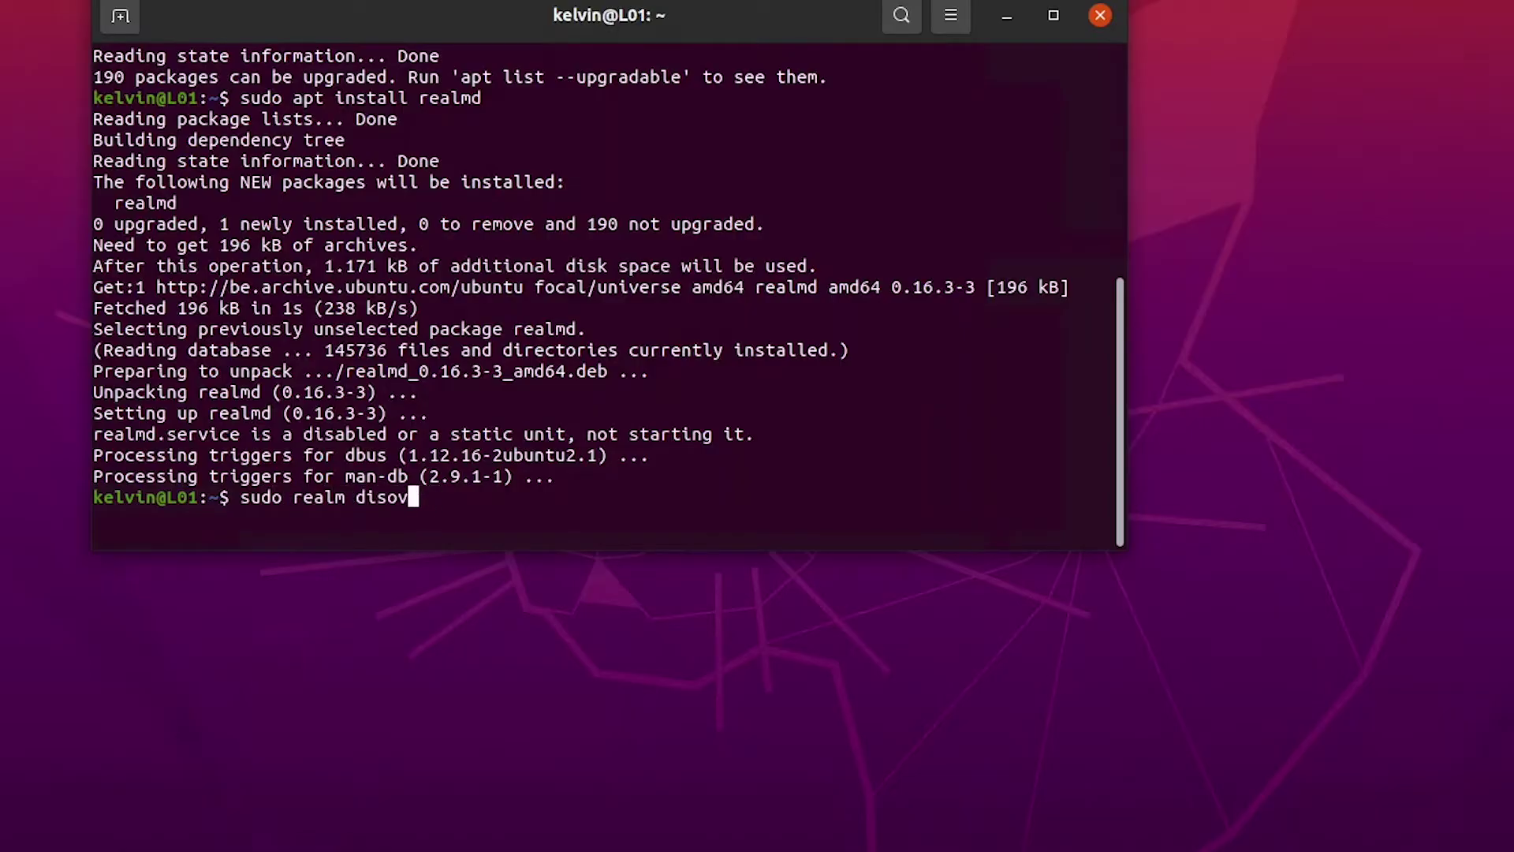
text(cover)
text( re)
key(BackSpace)
key(BackSpace)
text(kelvglobal)
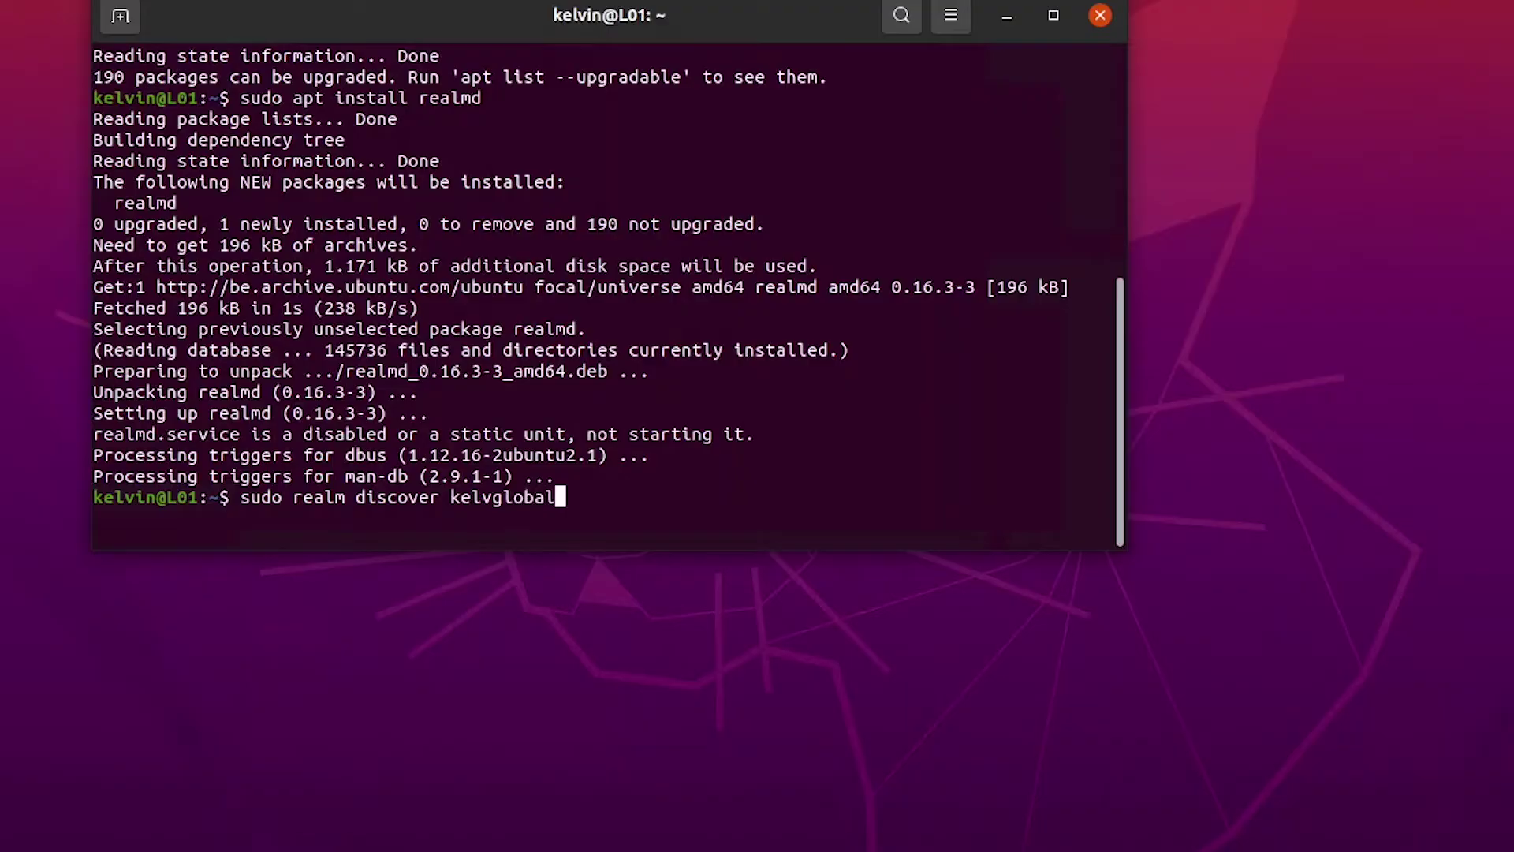
text(.com)
key(Return)
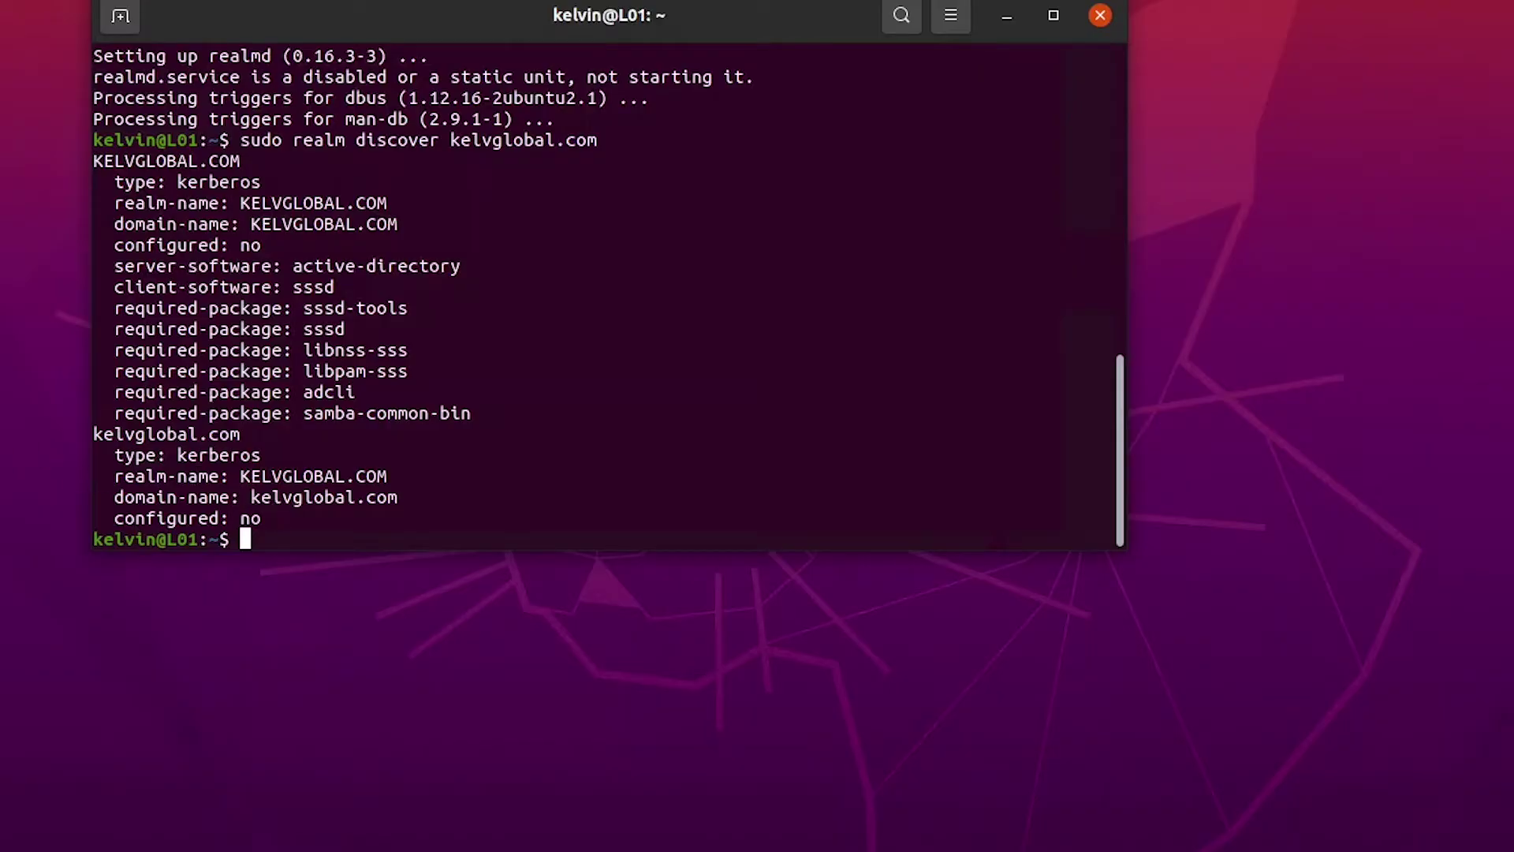
text(realm join -)
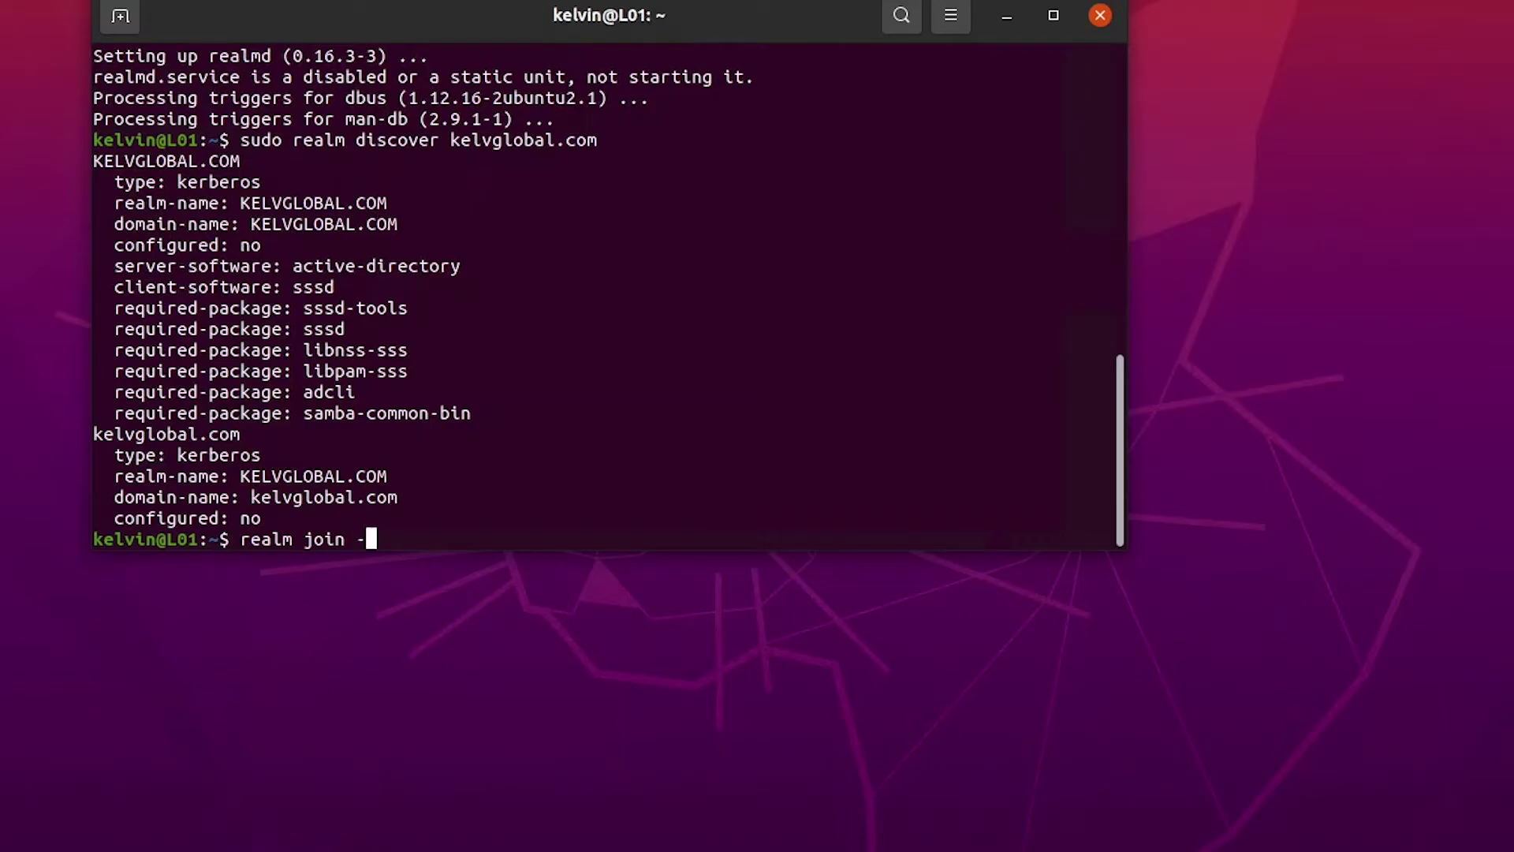
text(-help)
Step: View realm join help, then join kelvglobal.com as a domain user, entering that account's password
key(Return)
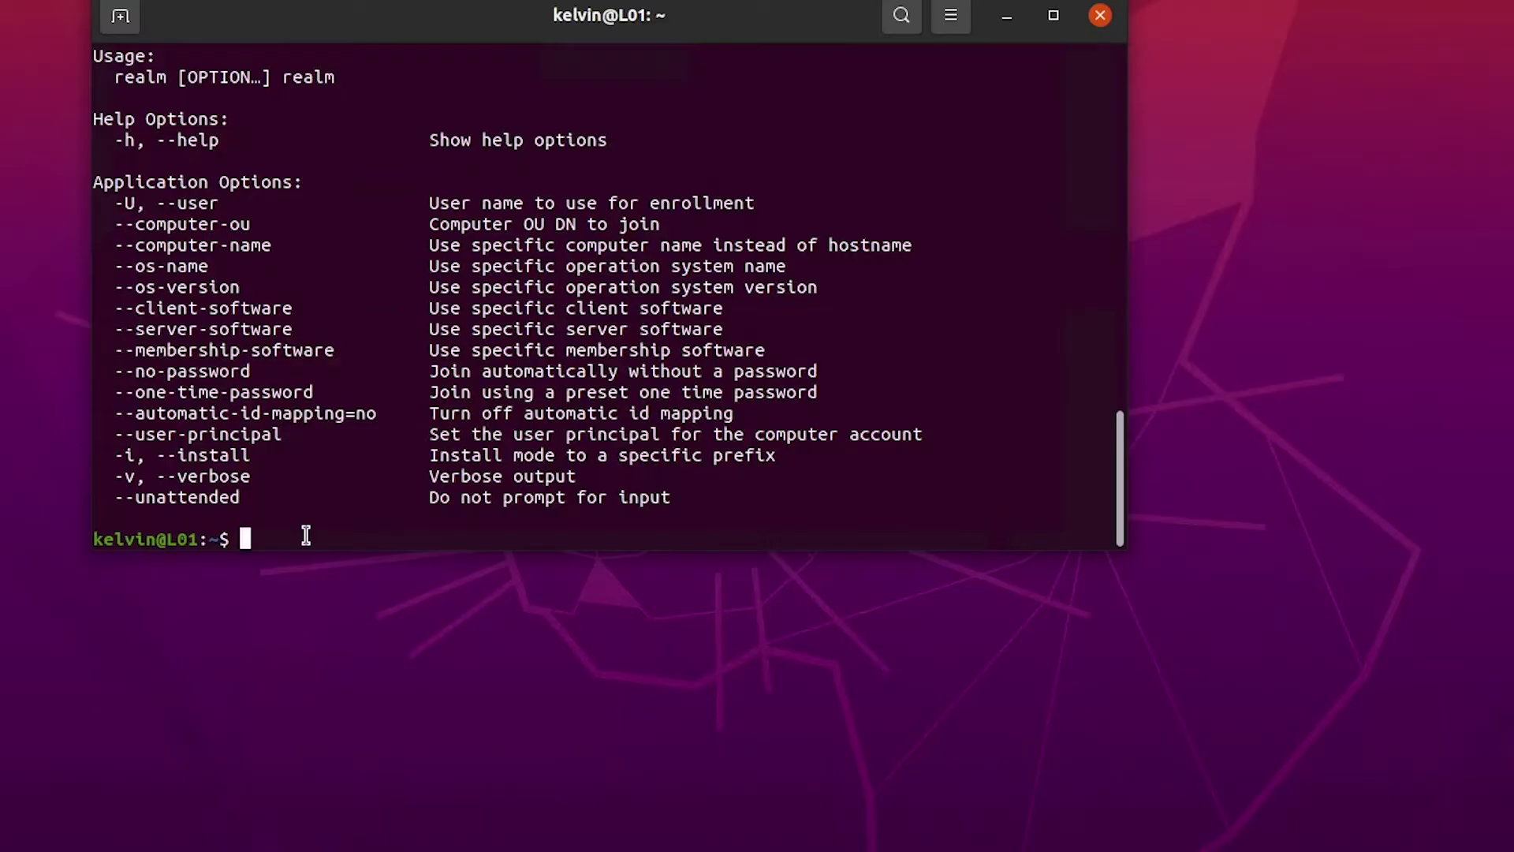
text(sudo realm join )
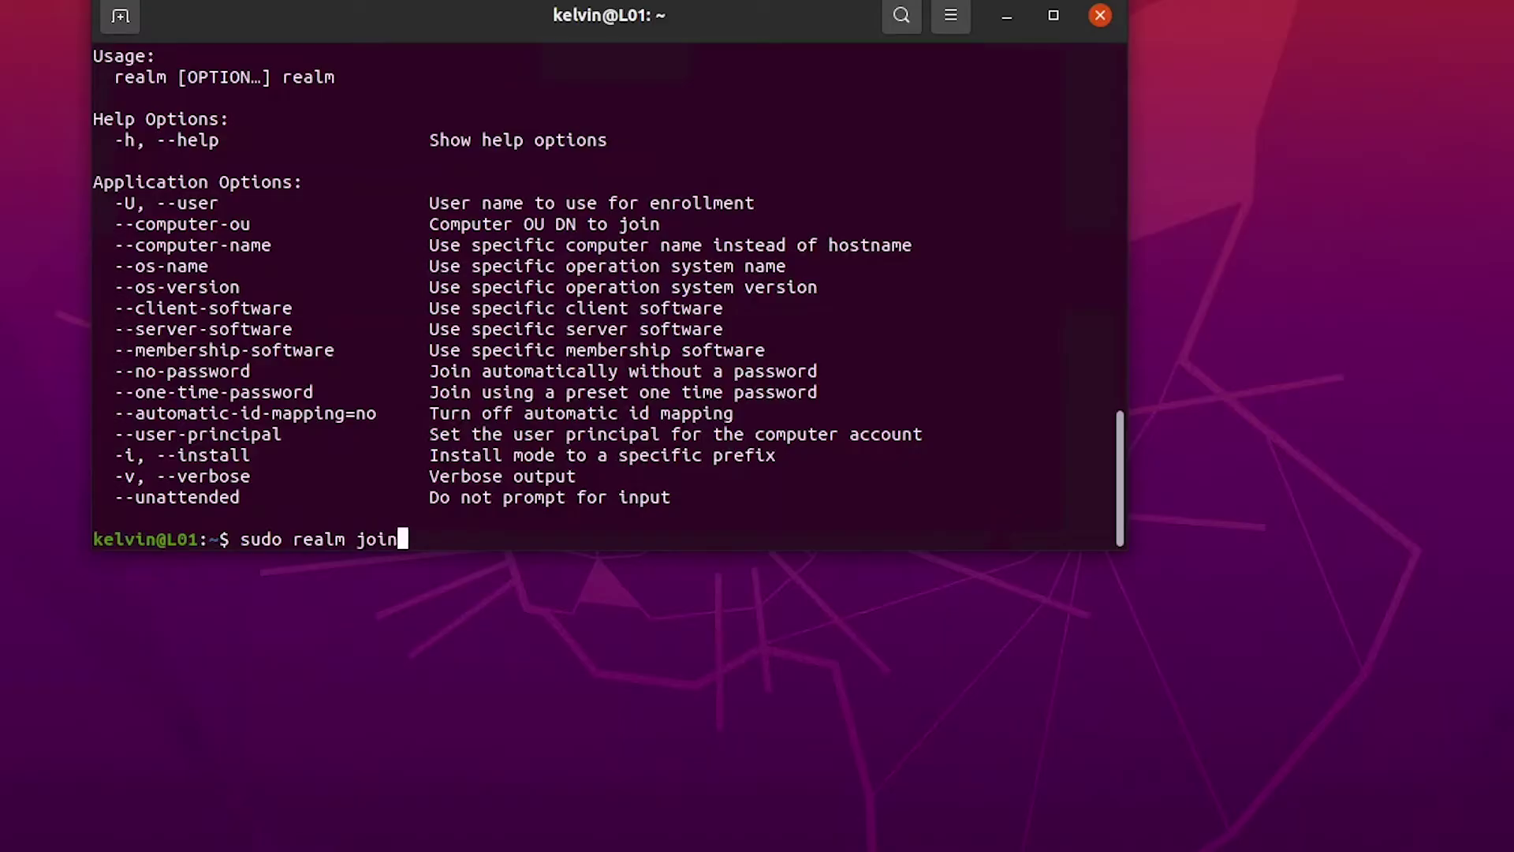
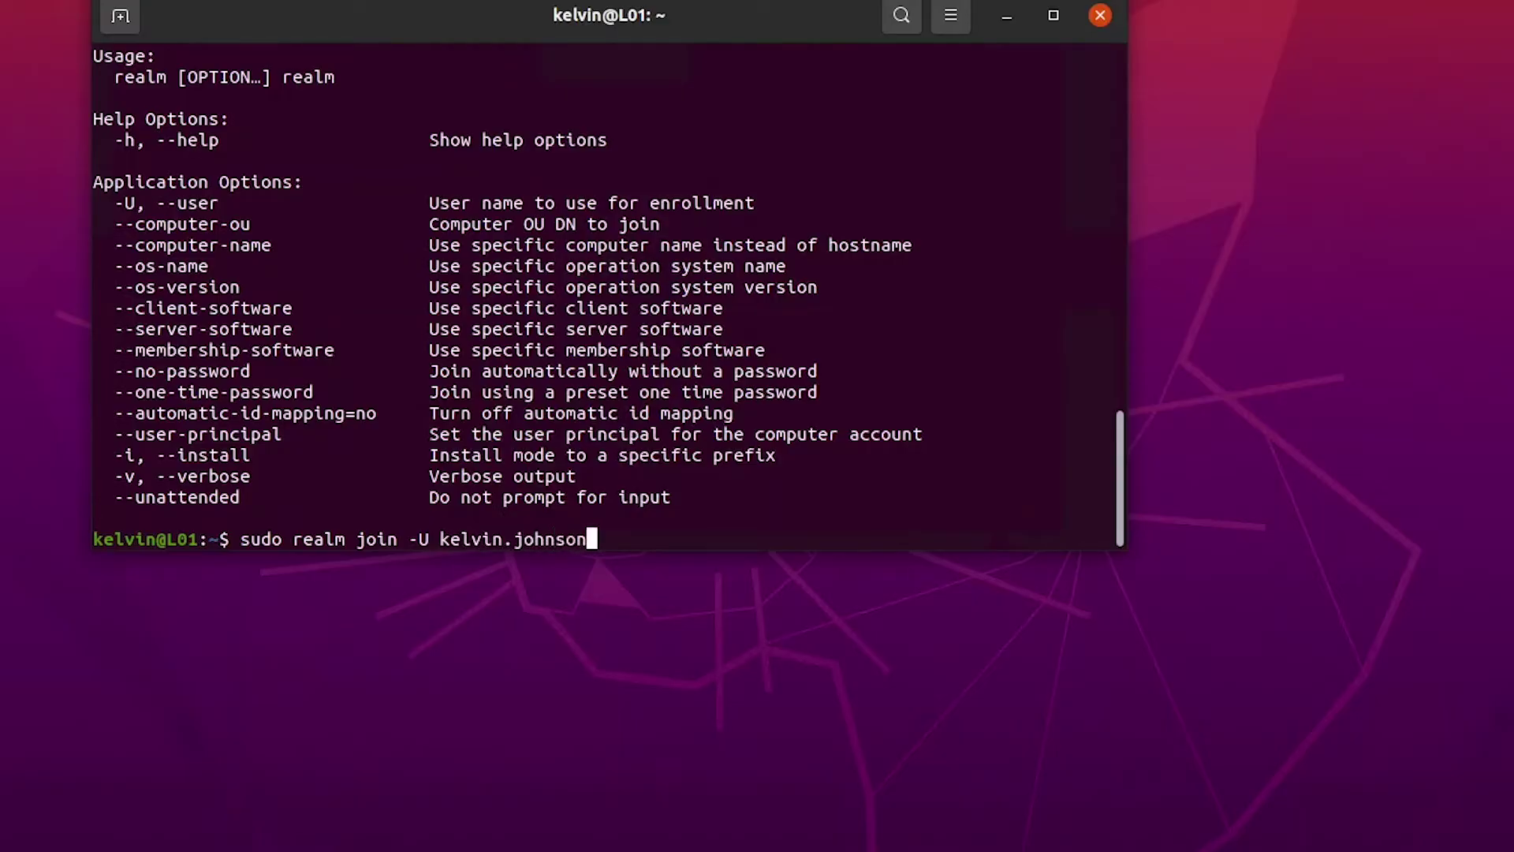
text(kelvgl)
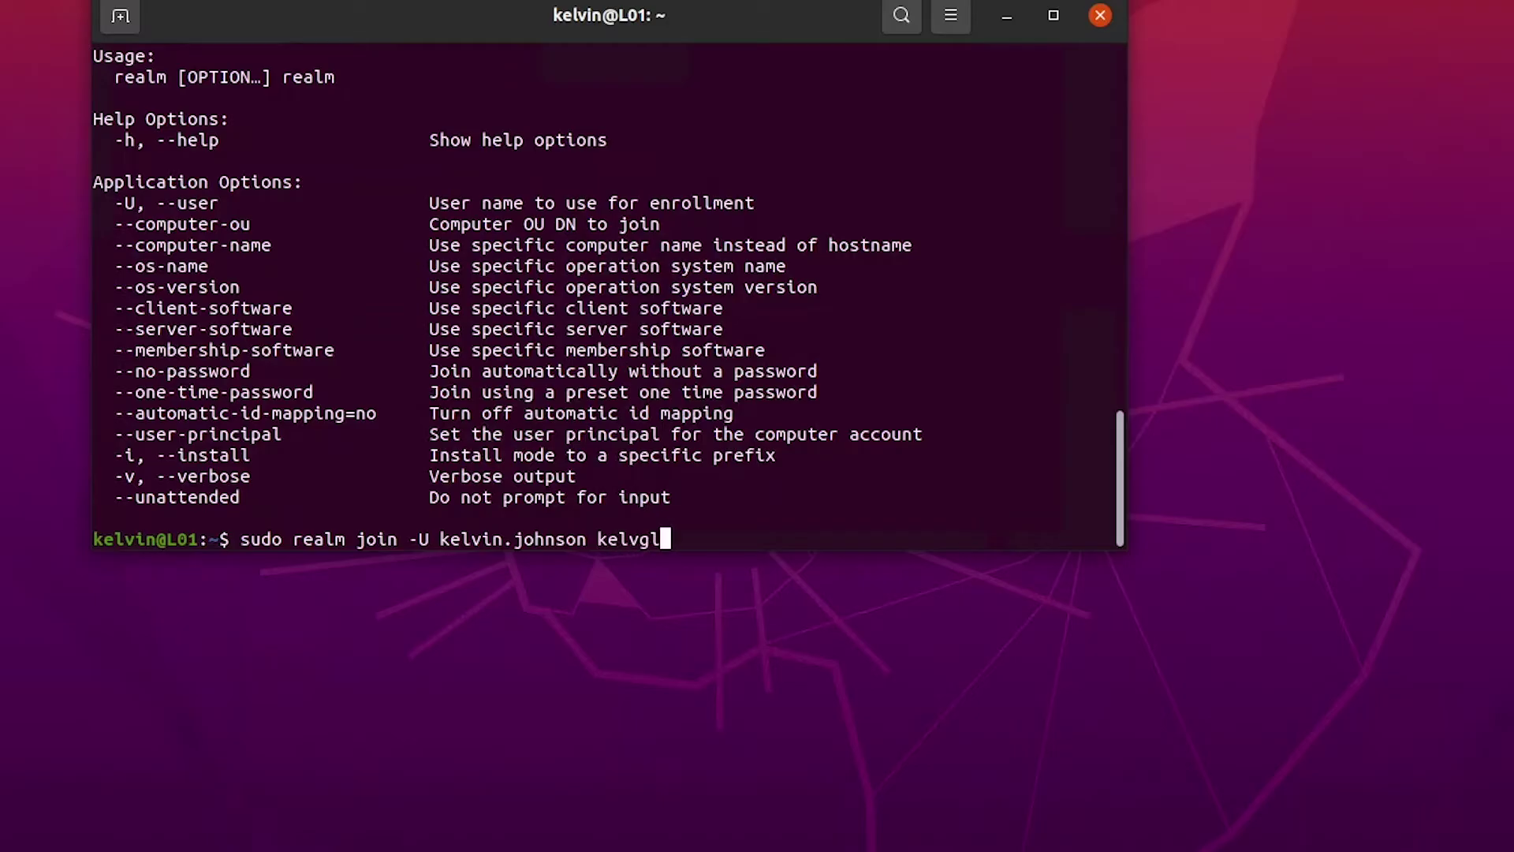
text(obal.com)
key(Return)
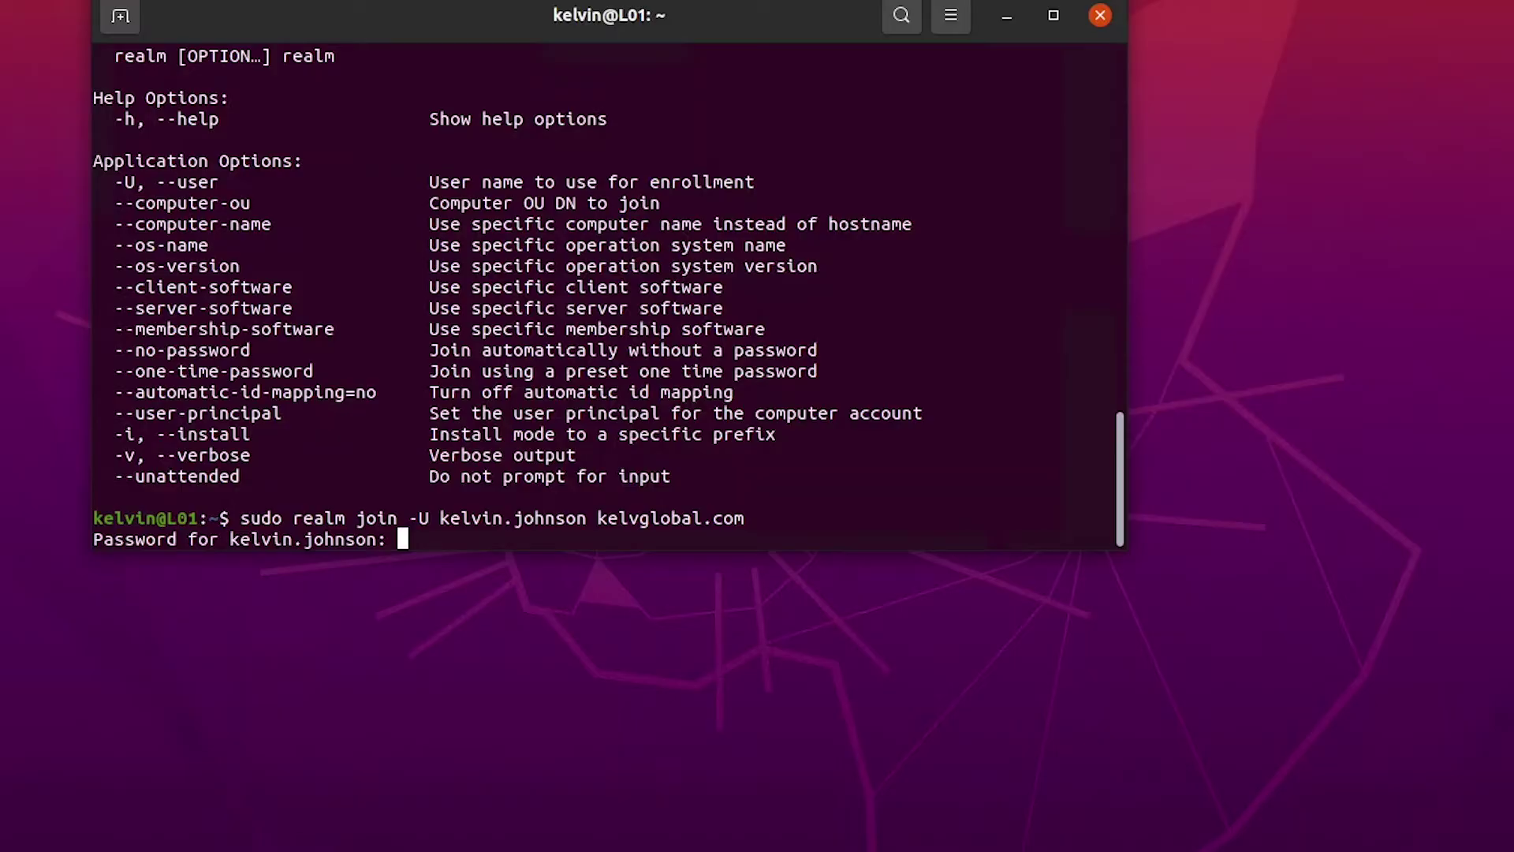
key(Return)
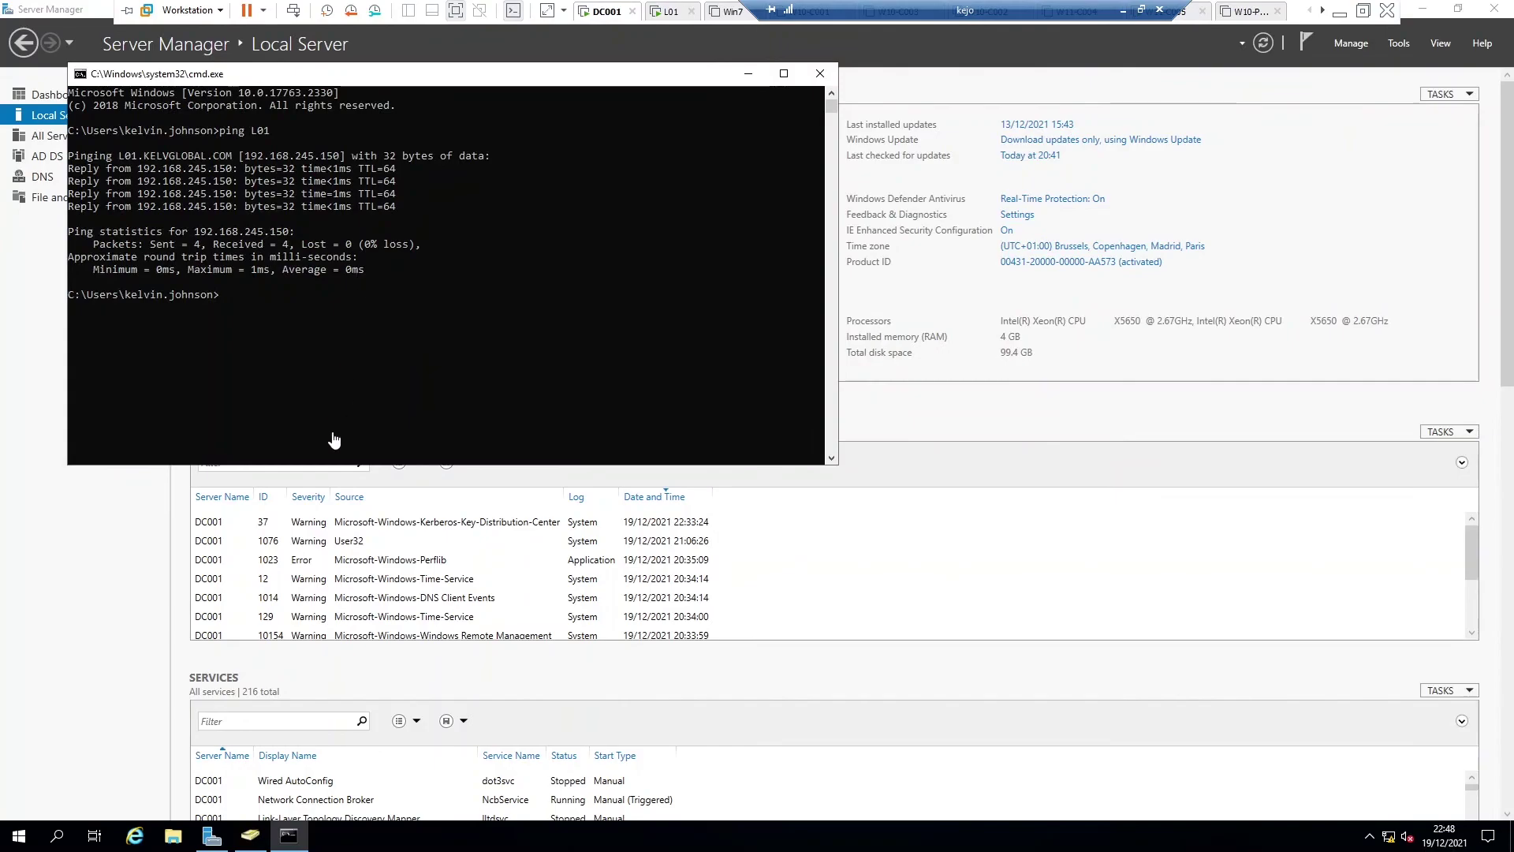
Step: In ADUC, open the still-empty Computers container, then check L01's terminal for join completion
click(250, 838)
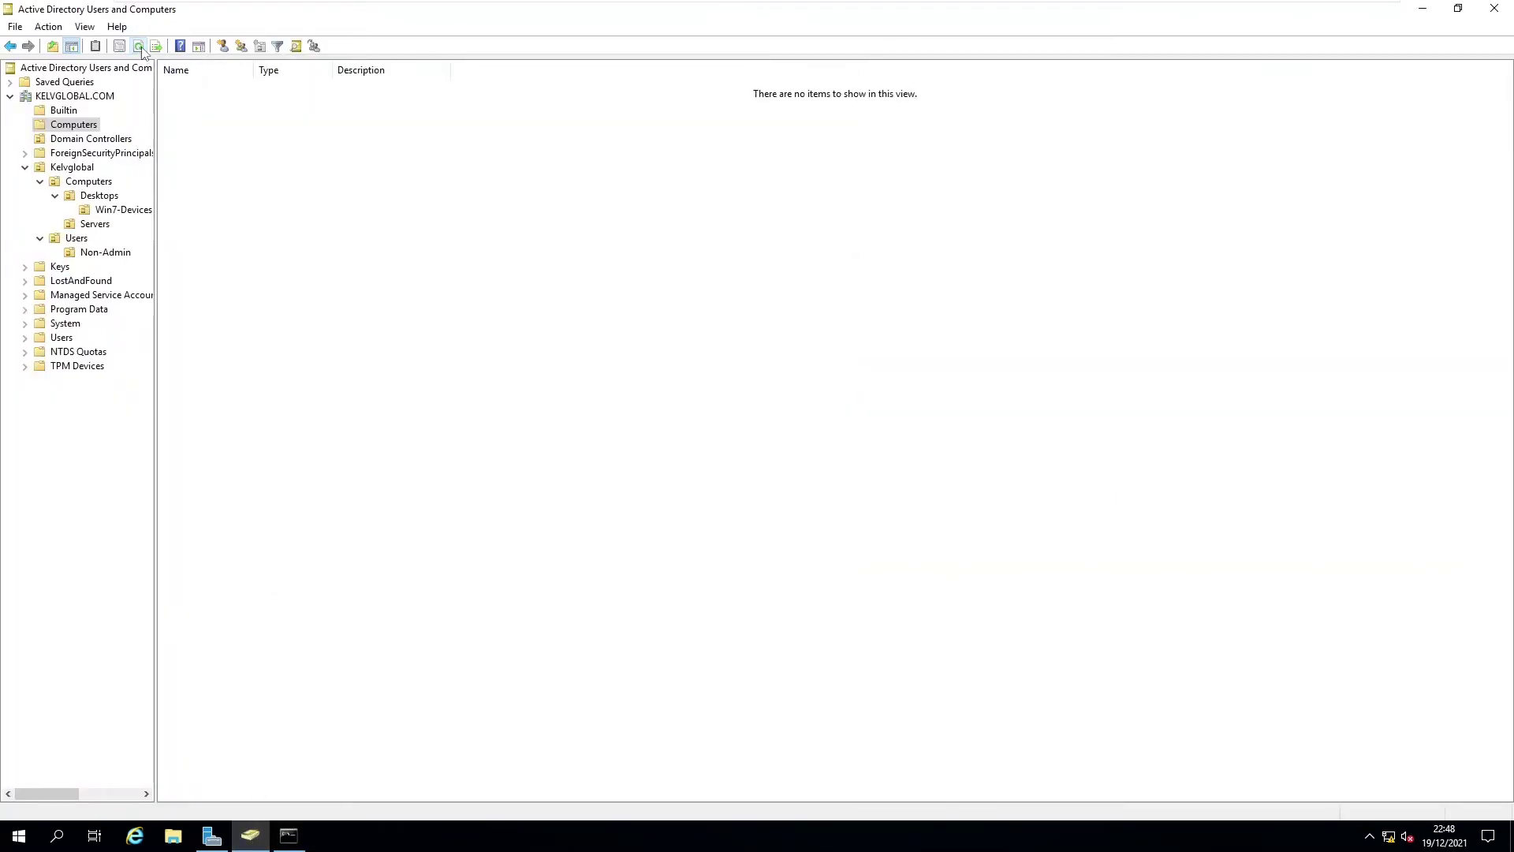
click(62, 126)
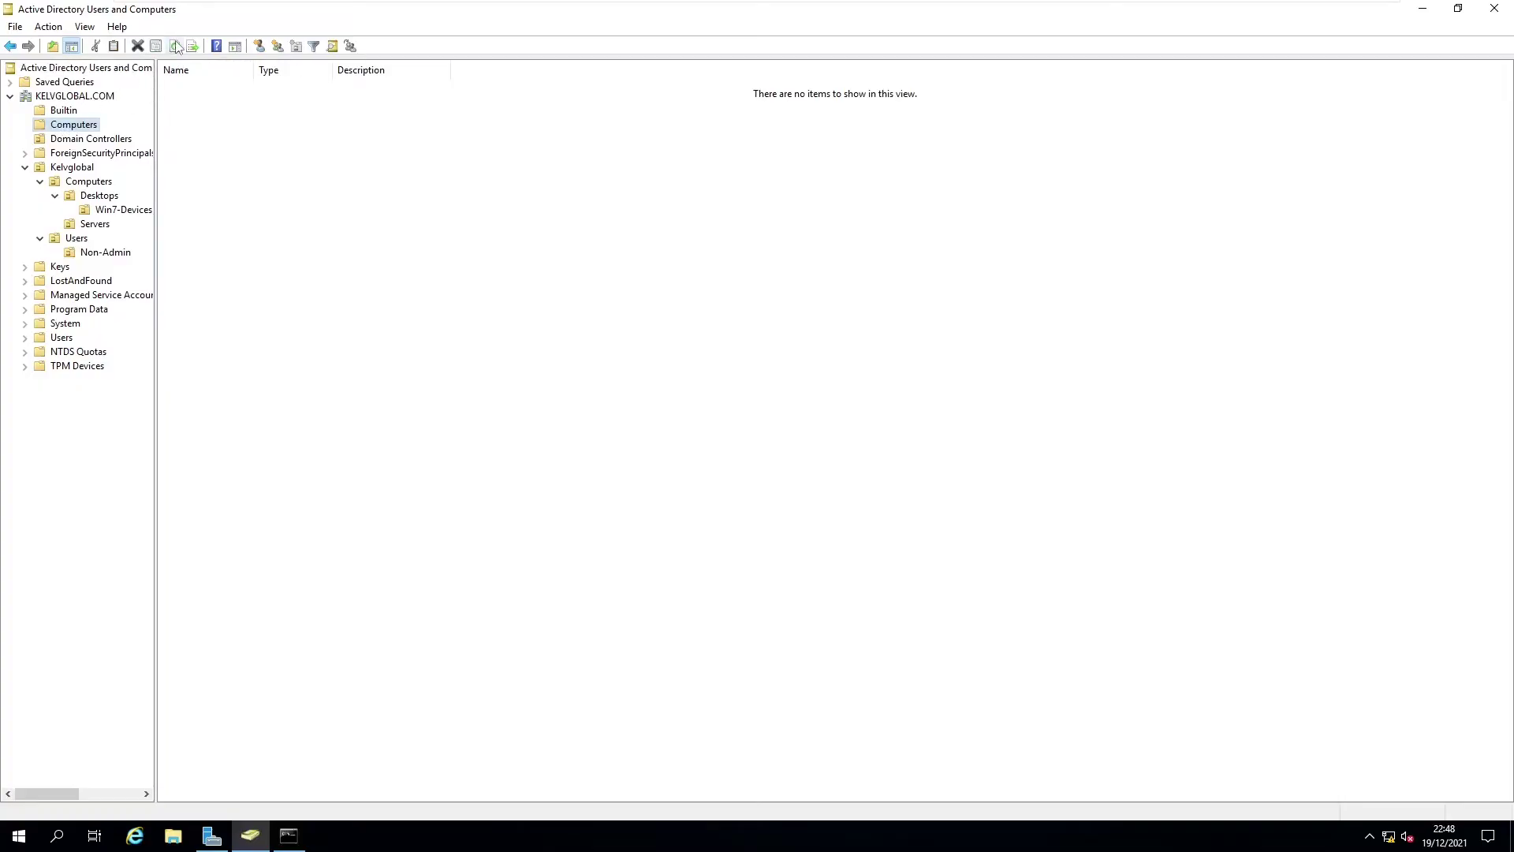
click(169, 118)
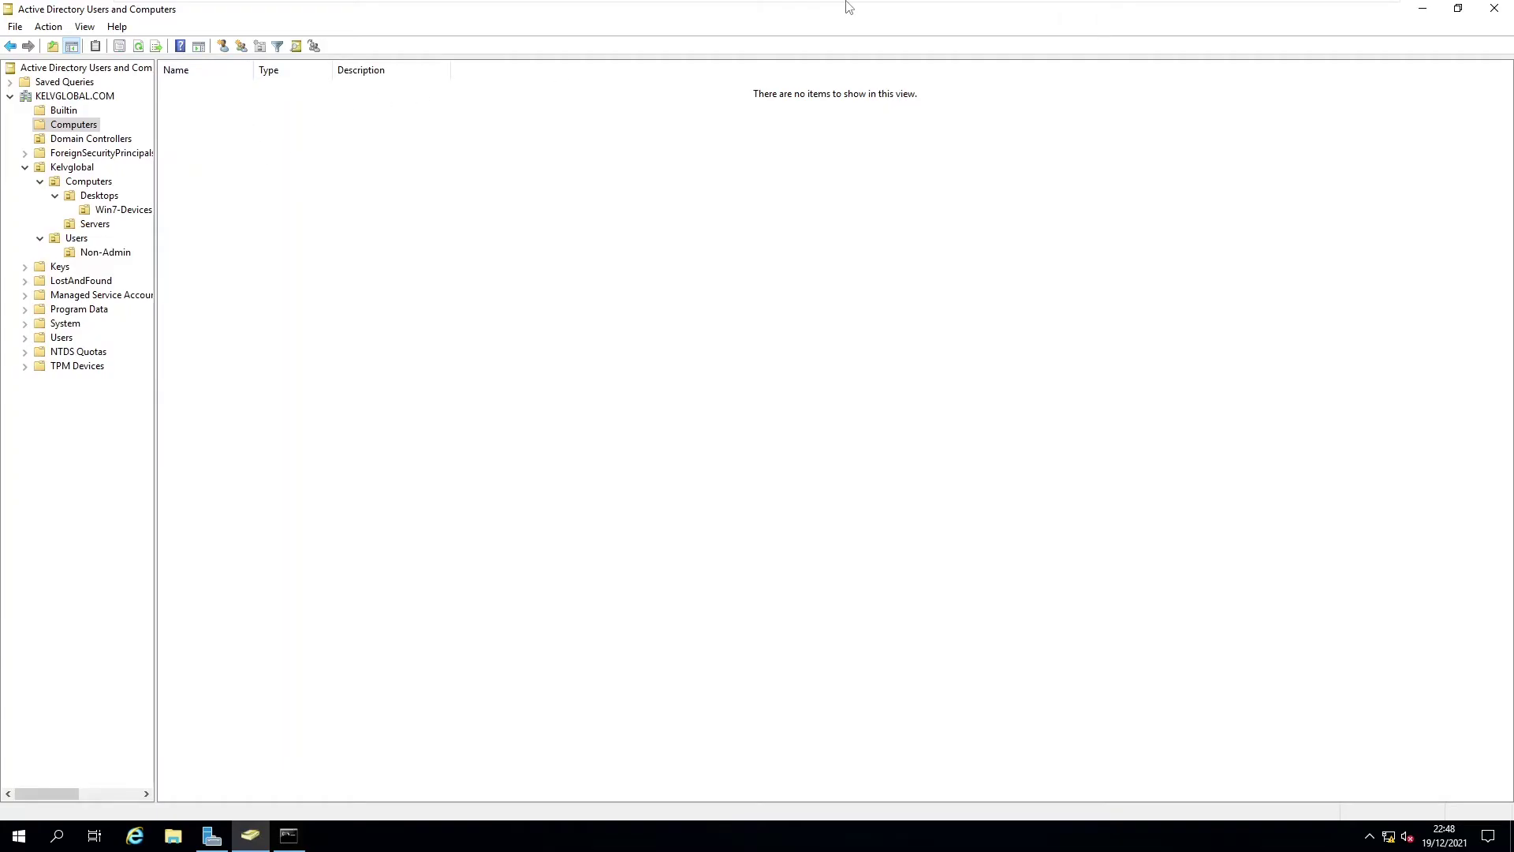
mouse_move(848, 6)
click(664, 11)
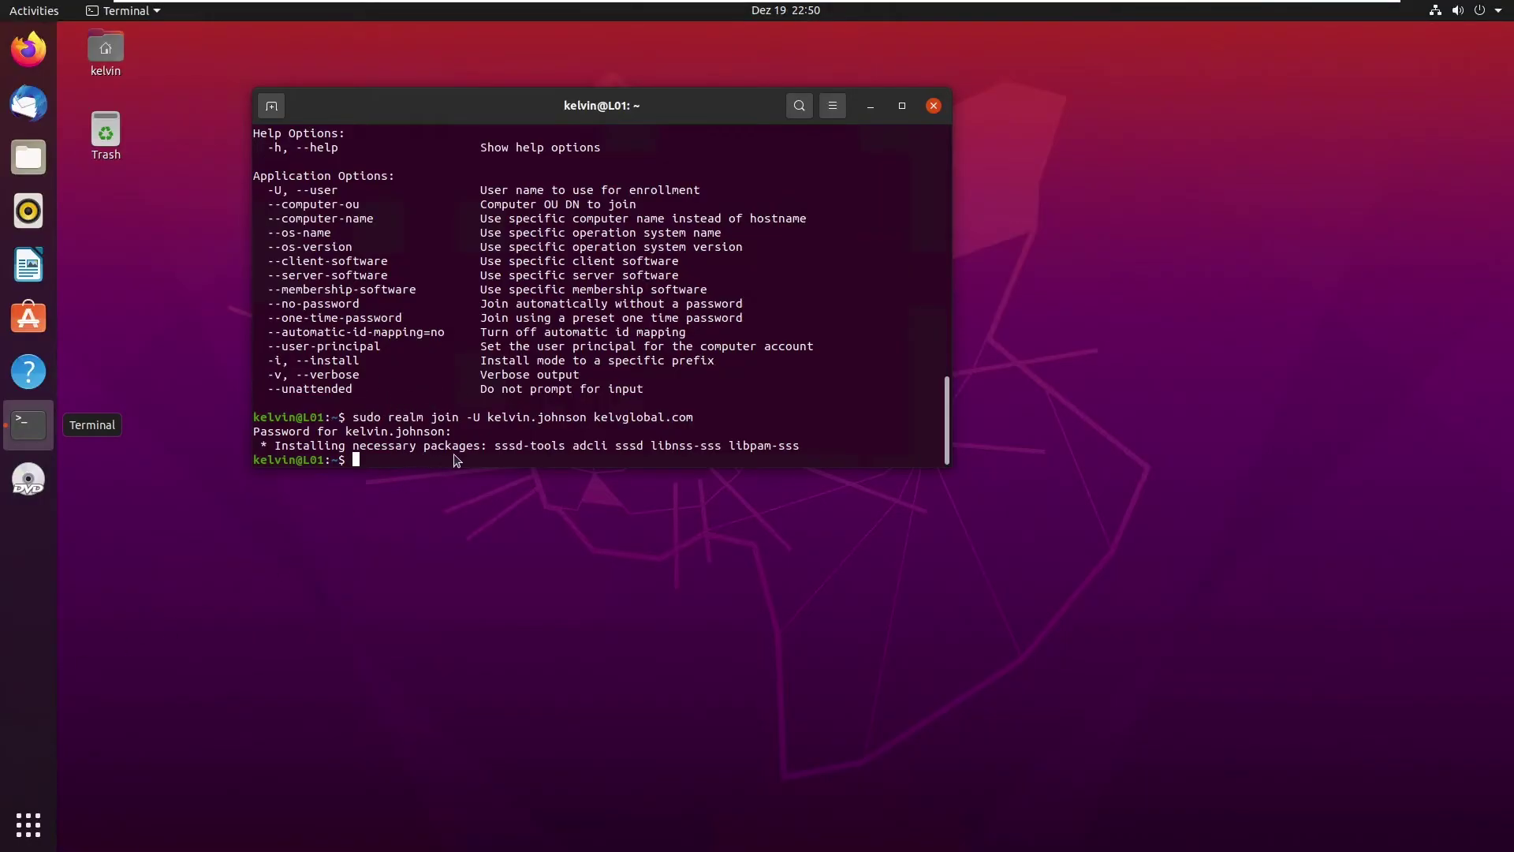
mouse_move(489, 7)
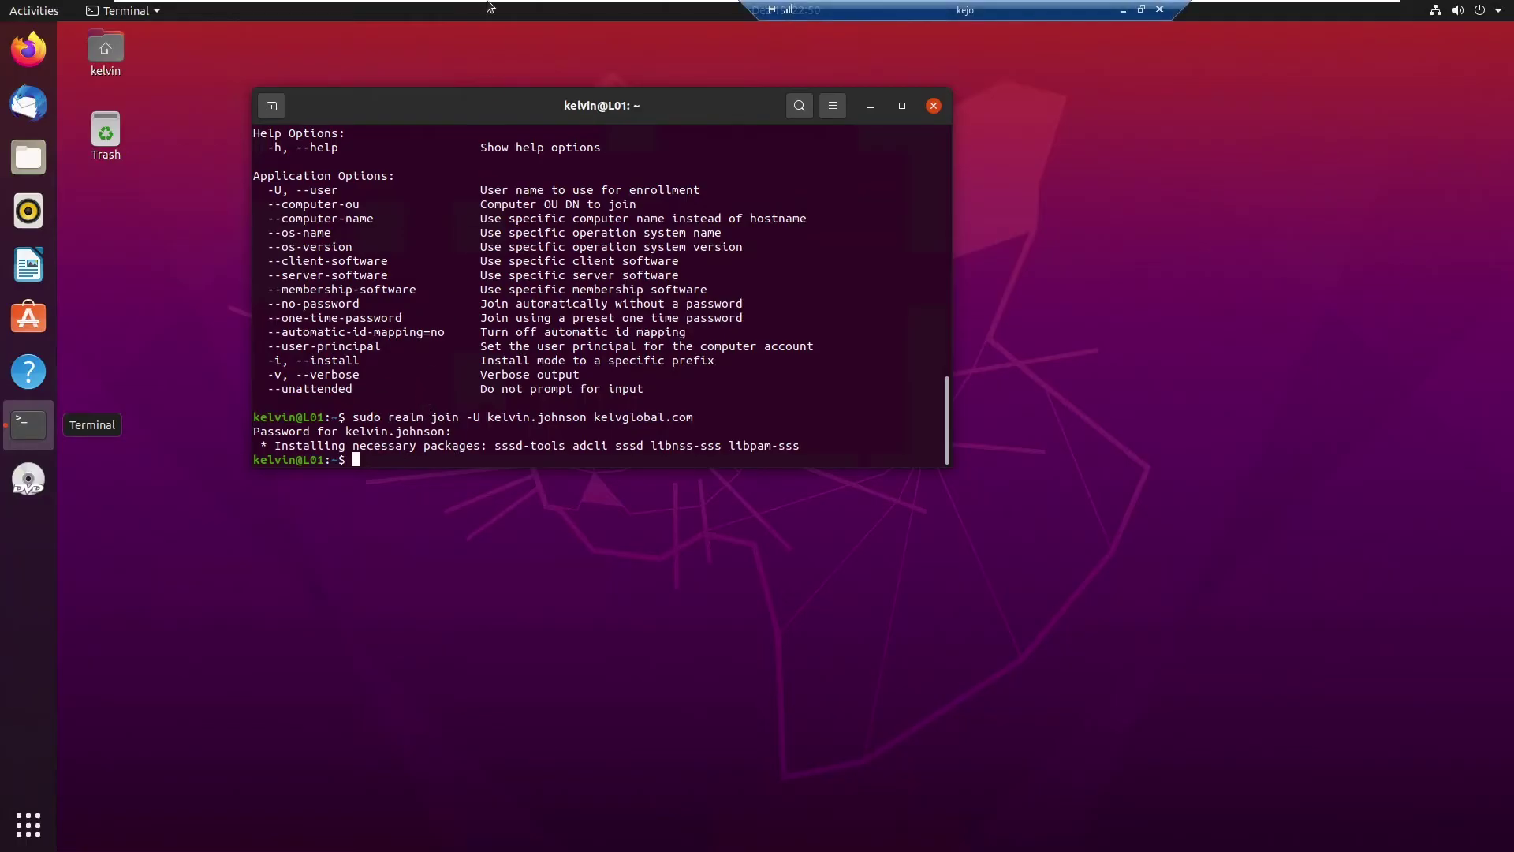
Step: Refresh ADUC's Computers container so L01 appears, then return to the L01 VM
click(607, 11)
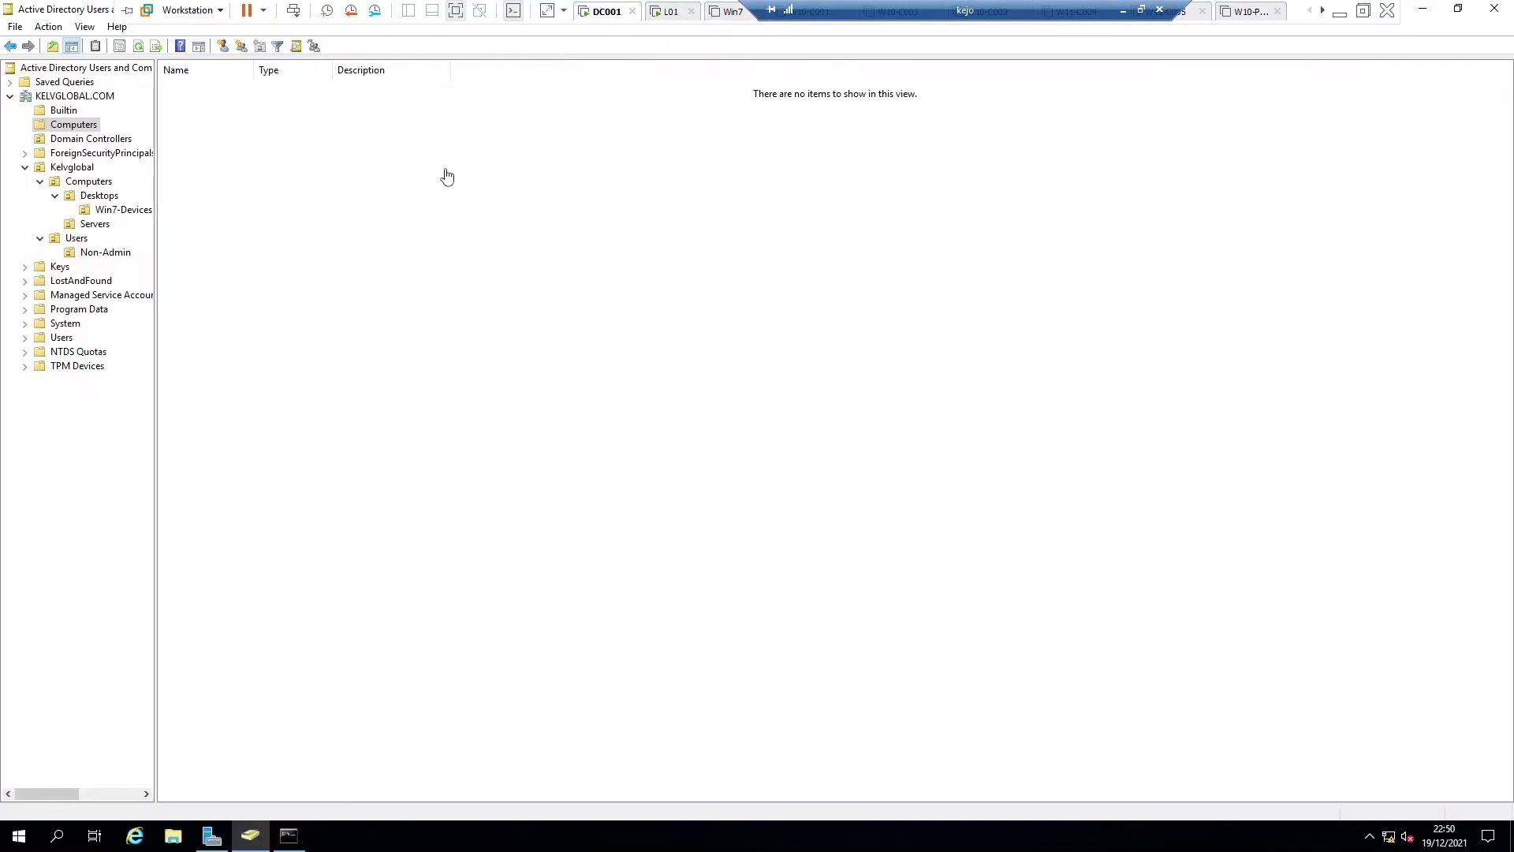
click(138, 45)
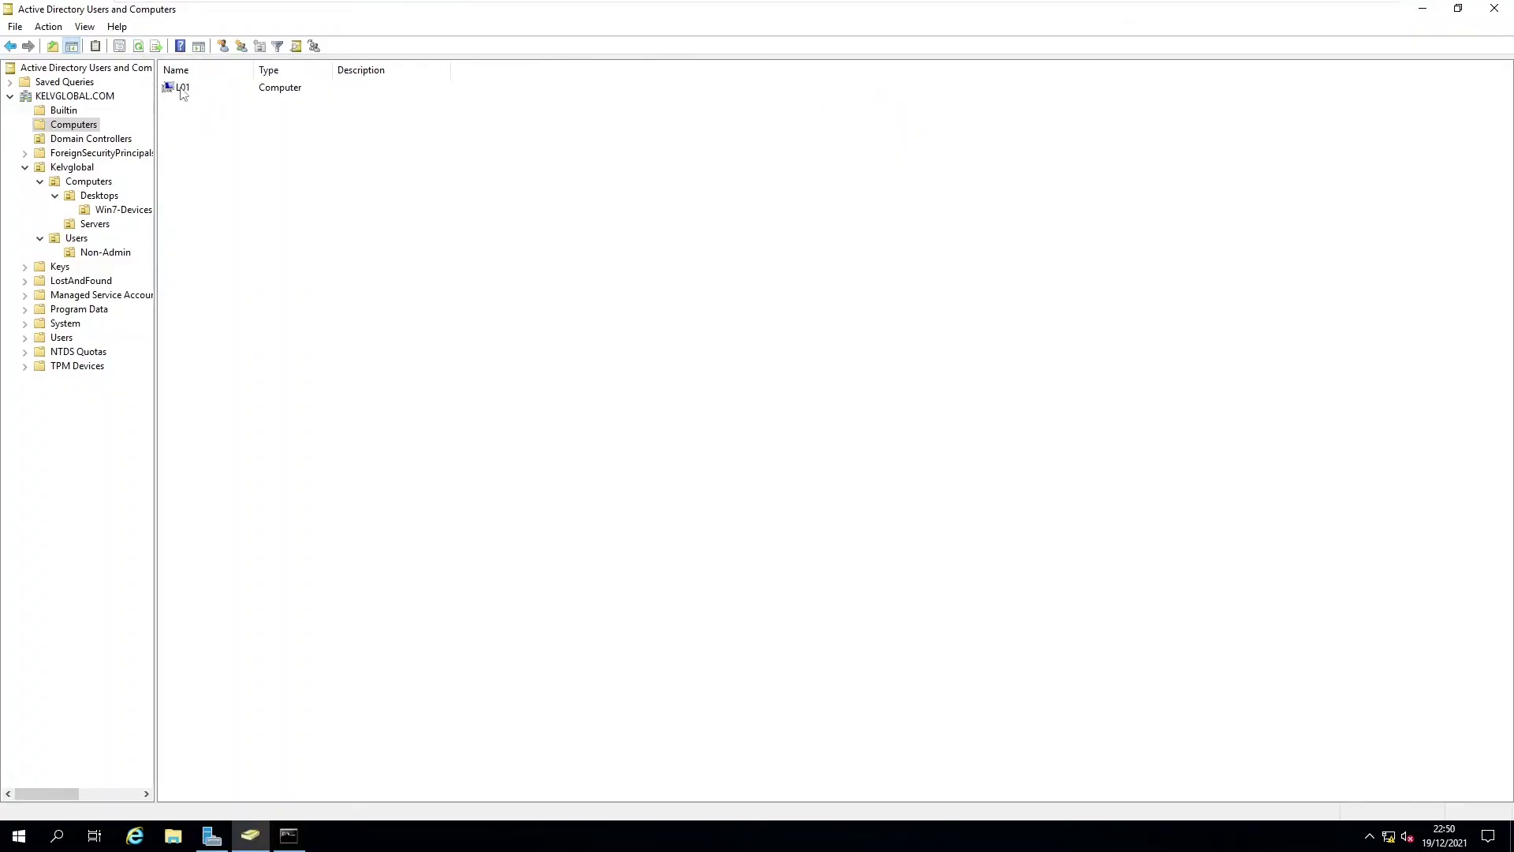
mouse_move(600, 6)
click(665, 12)
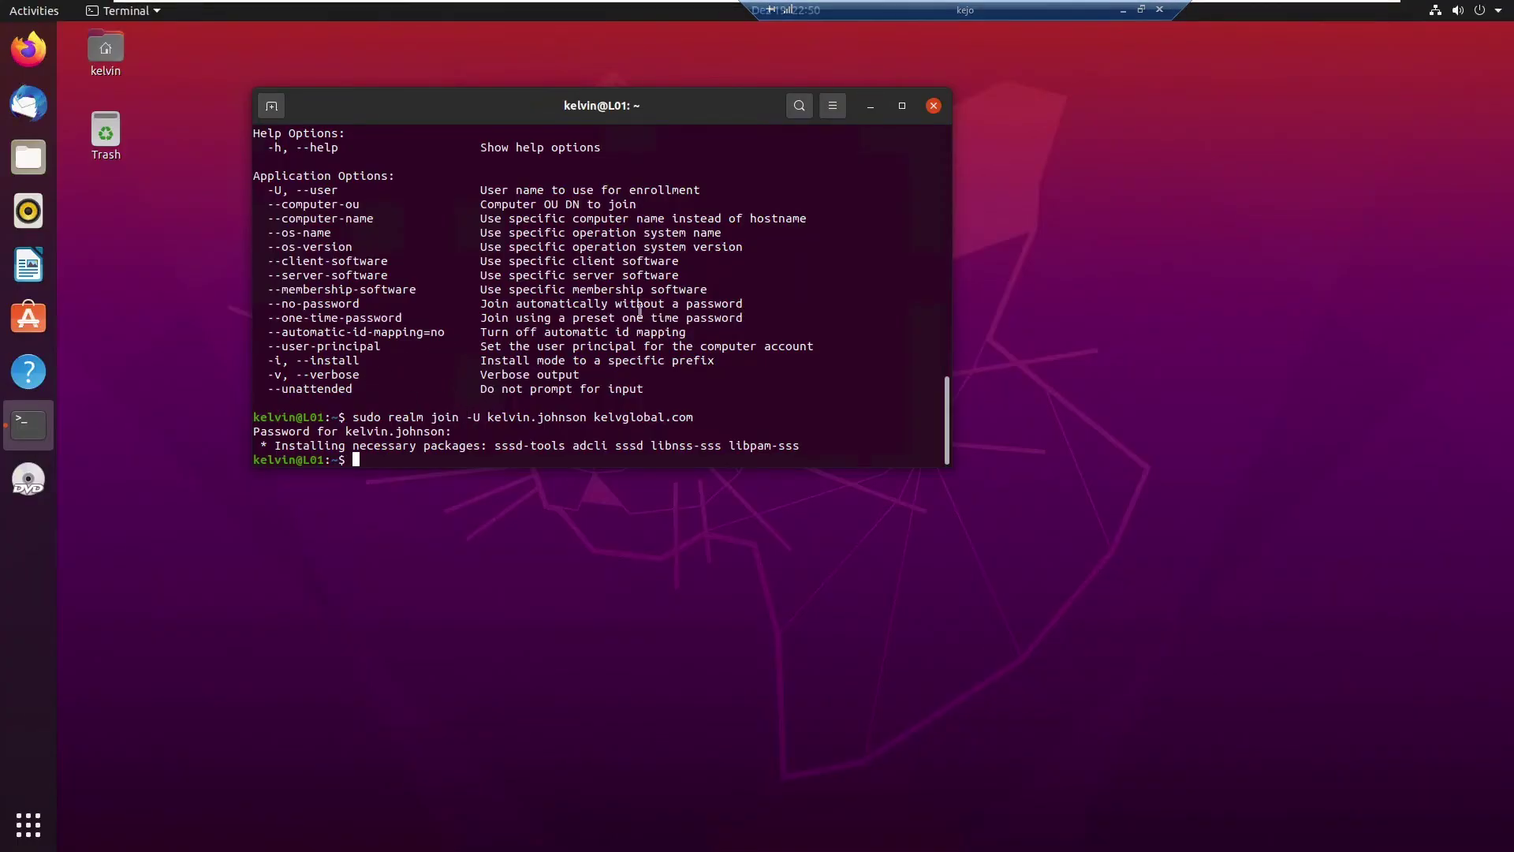
Step: Restart the Ubuntu VM through the system menu's Power Off / Log Out options
click(1480, 12)
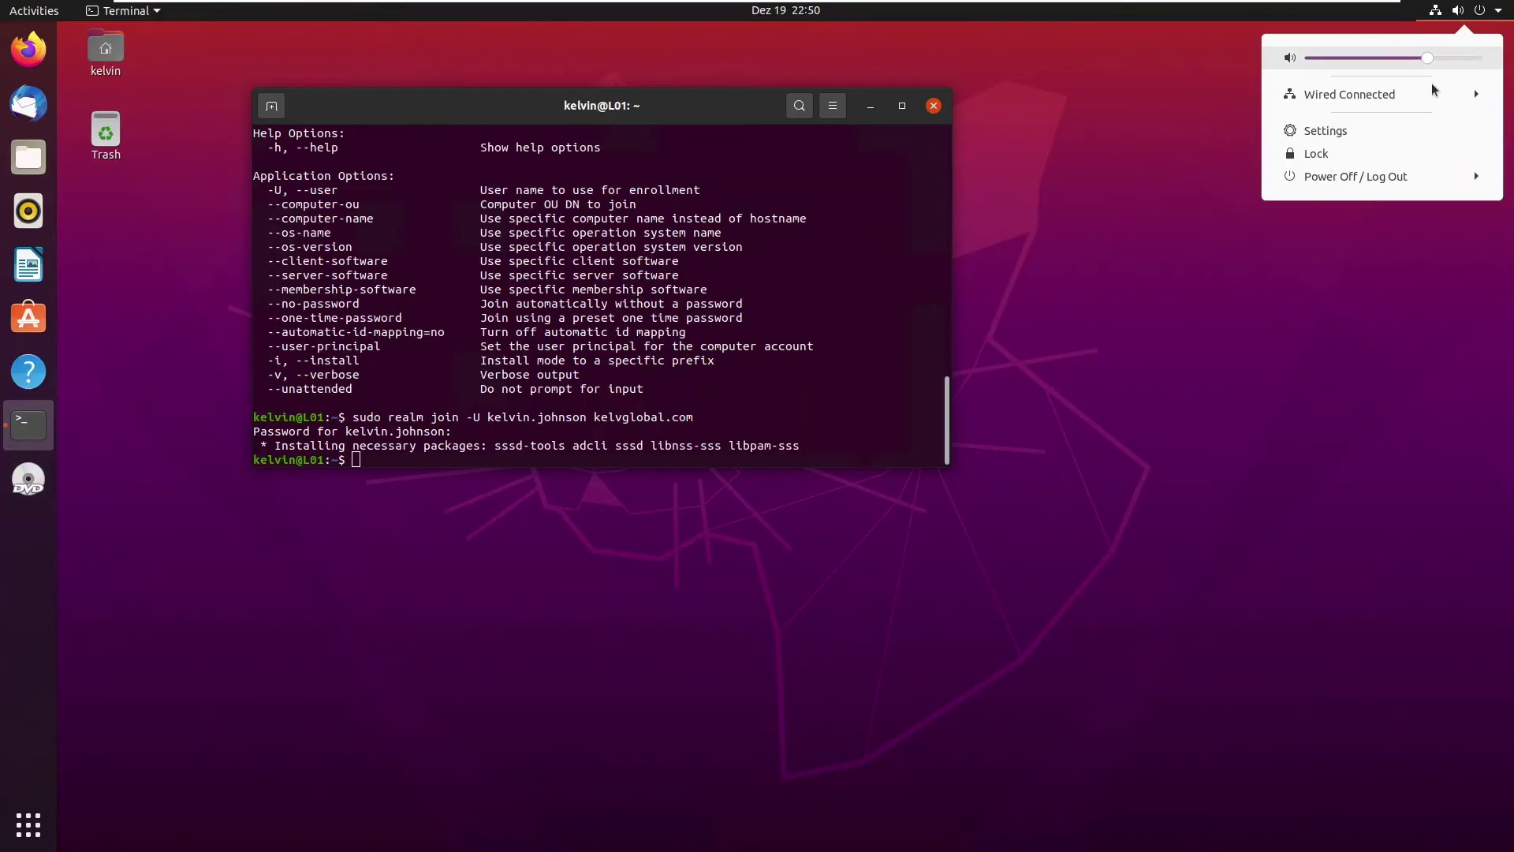
click(1430, 178)
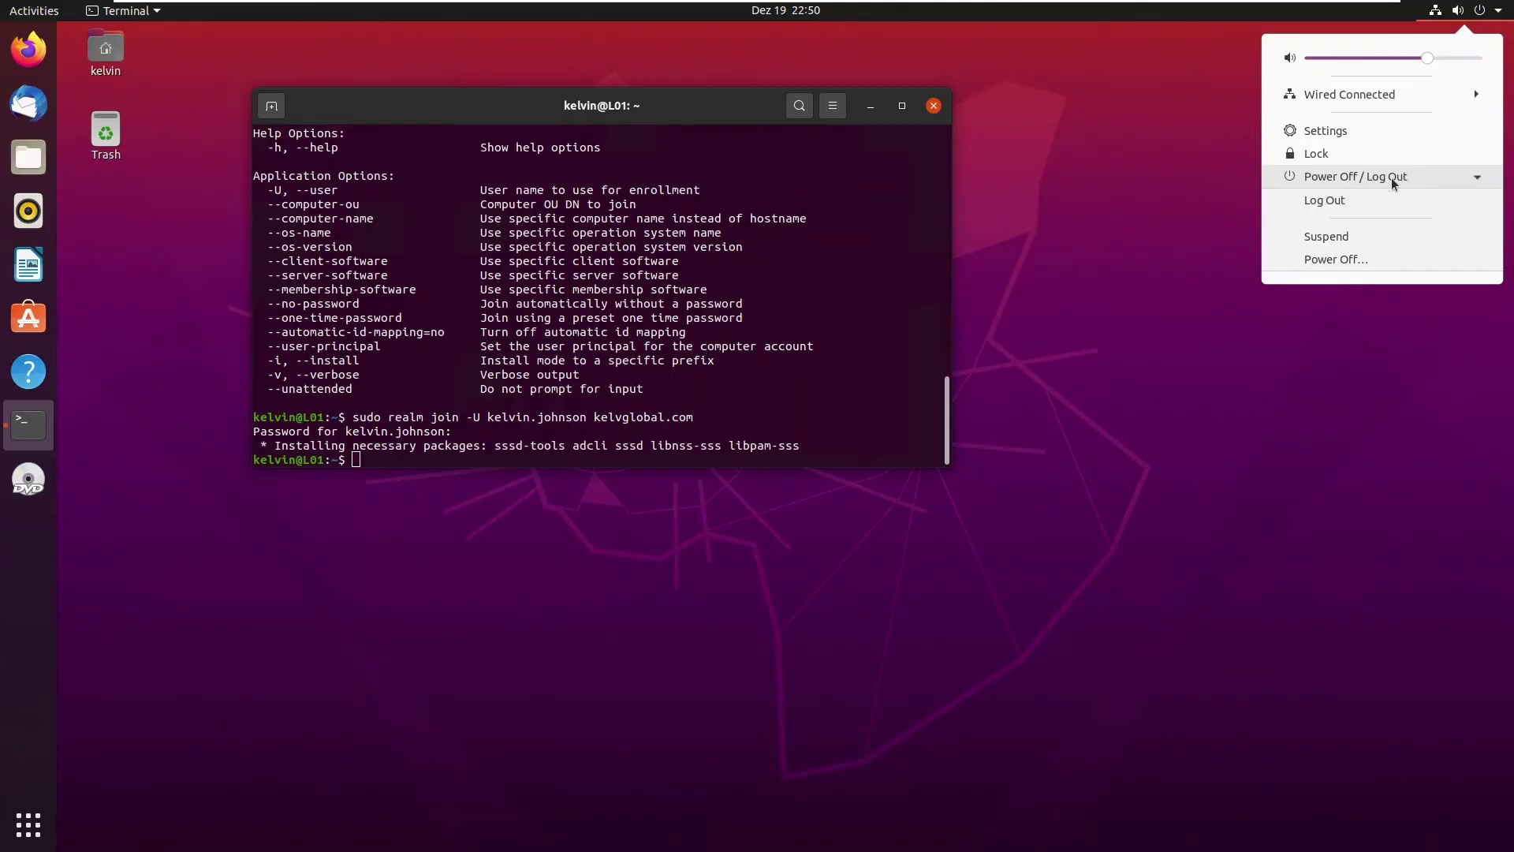
click(1325, 261)
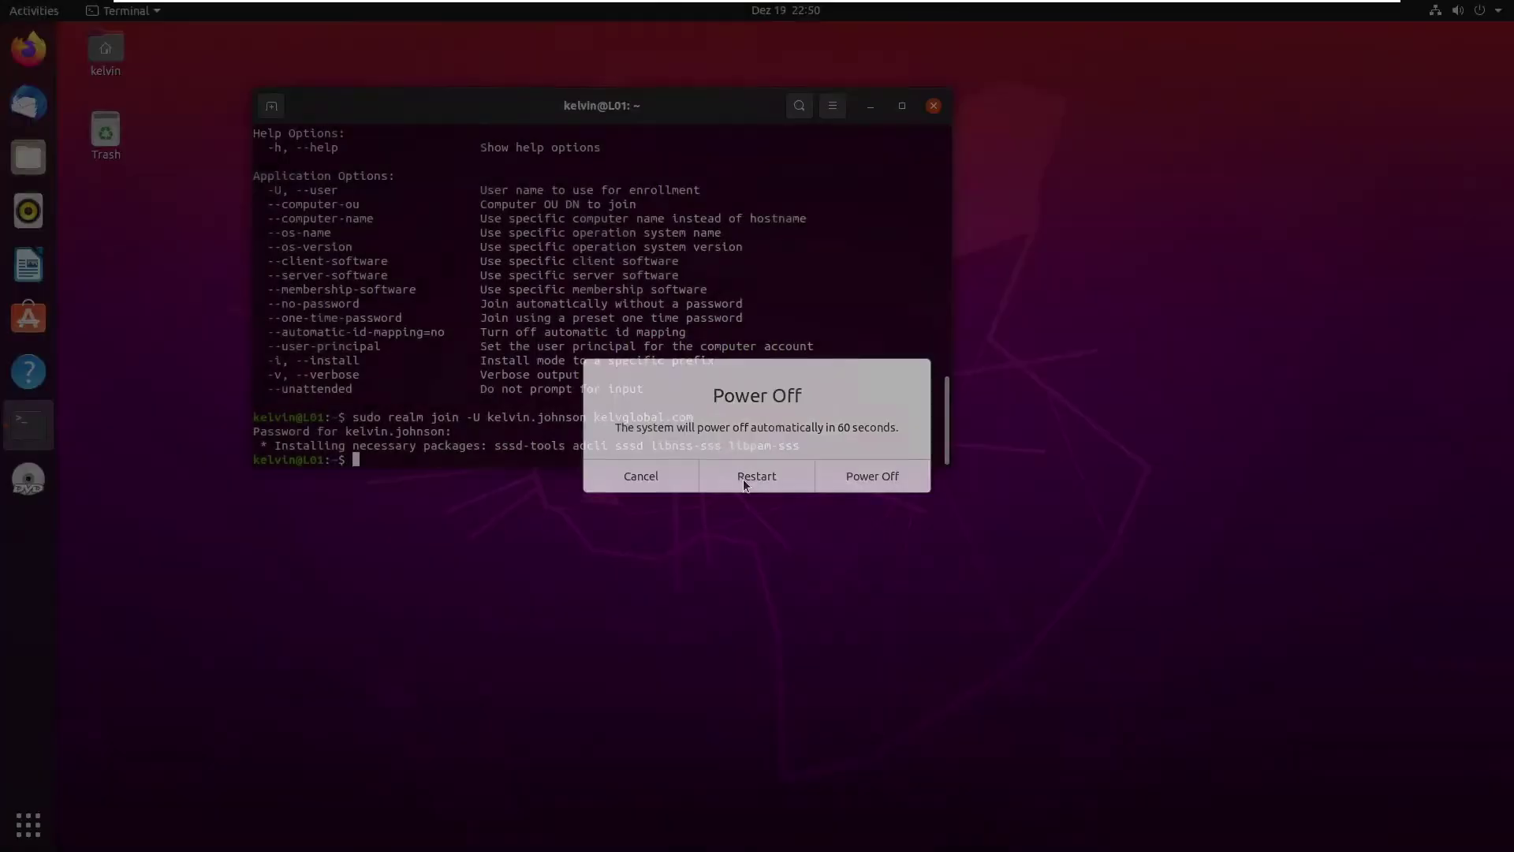
click(743, 477)
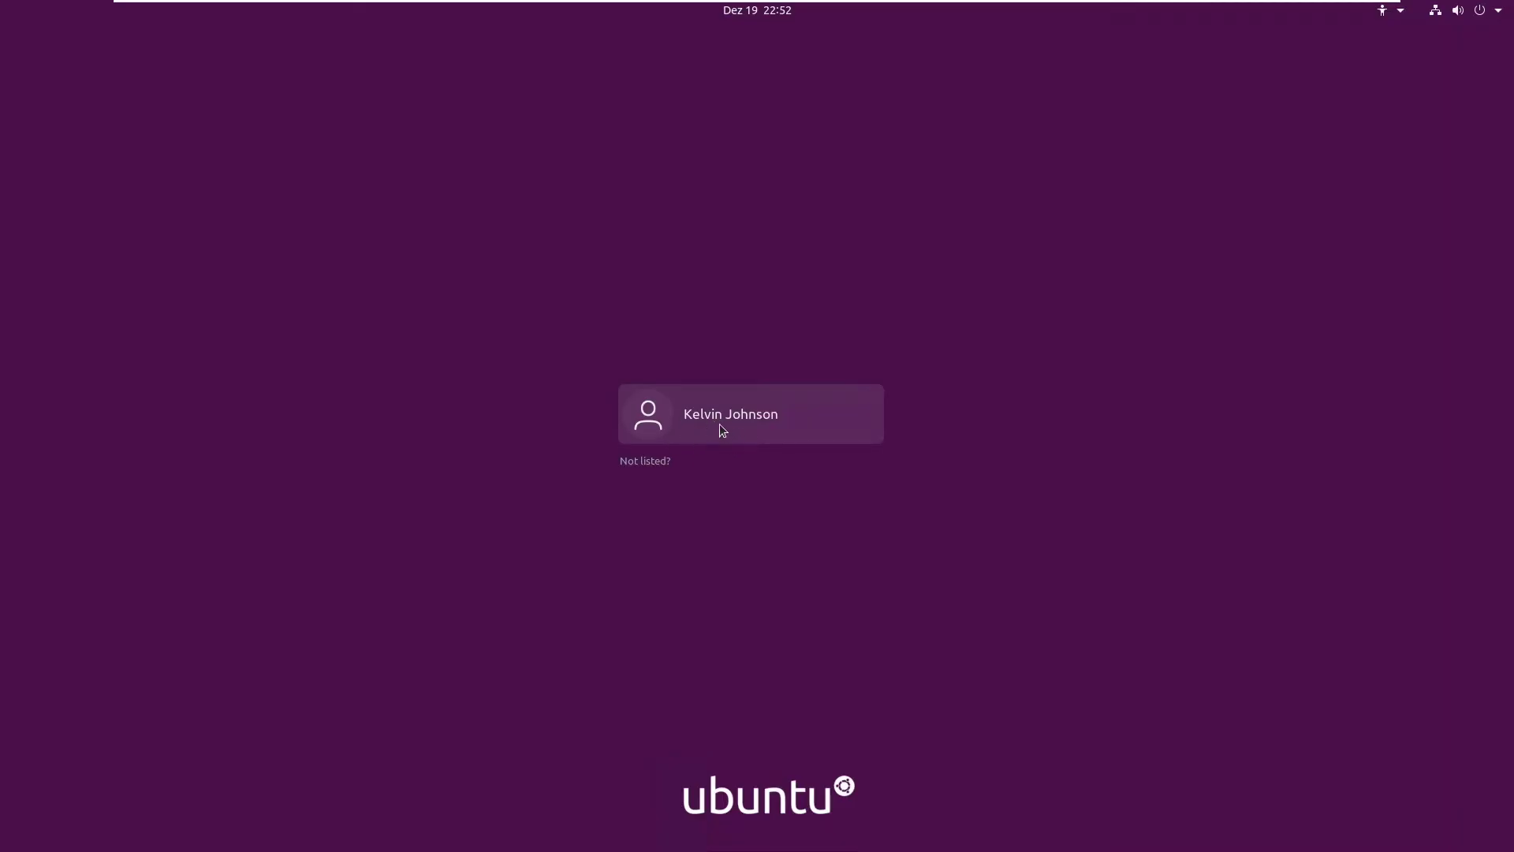
click(641, 462)
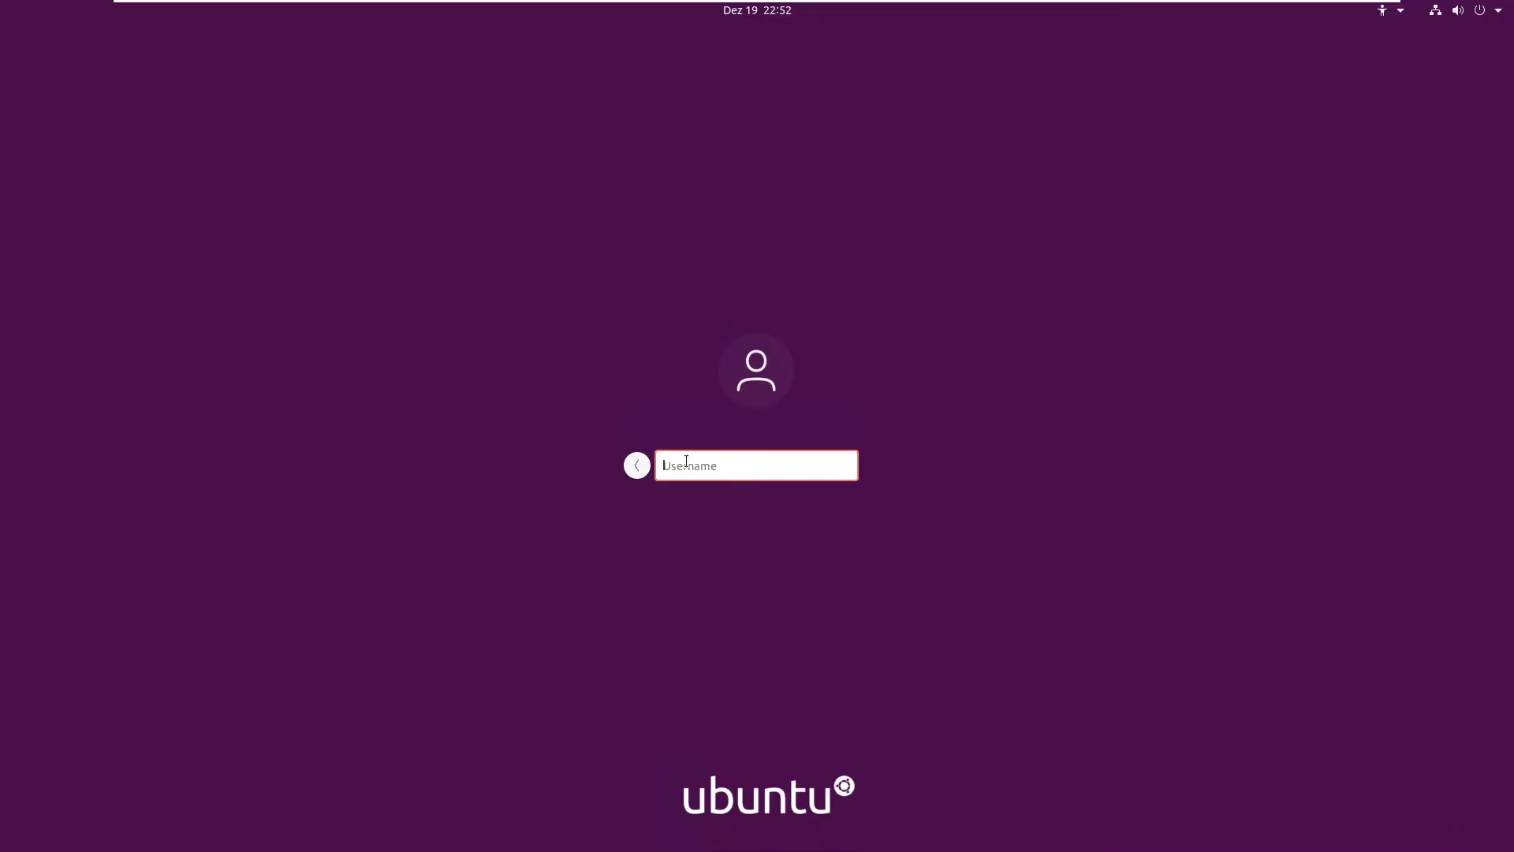
mouse_move(536, 8)
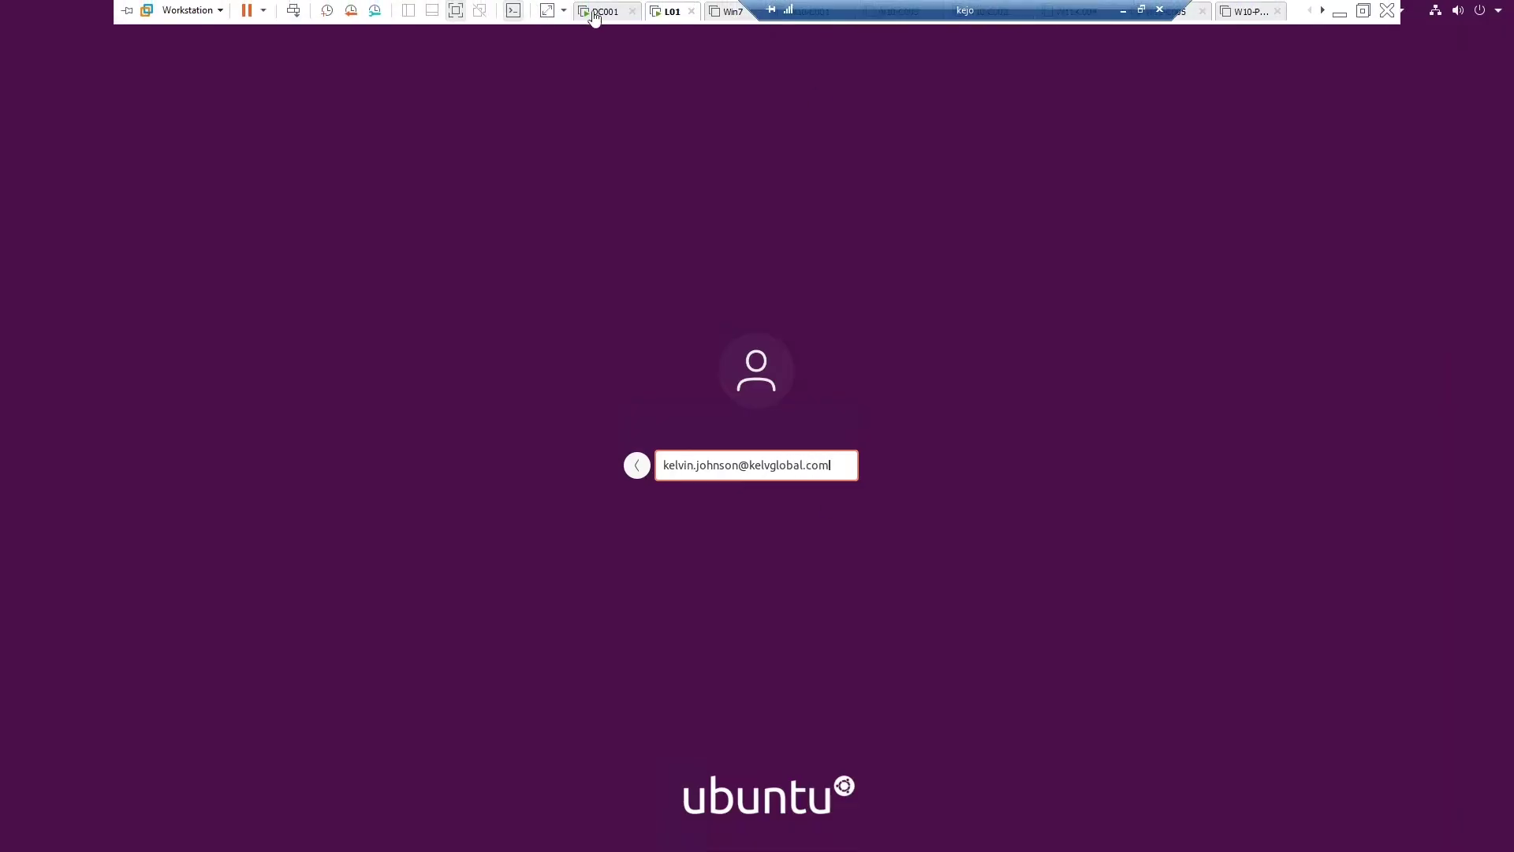
click(602, 11)
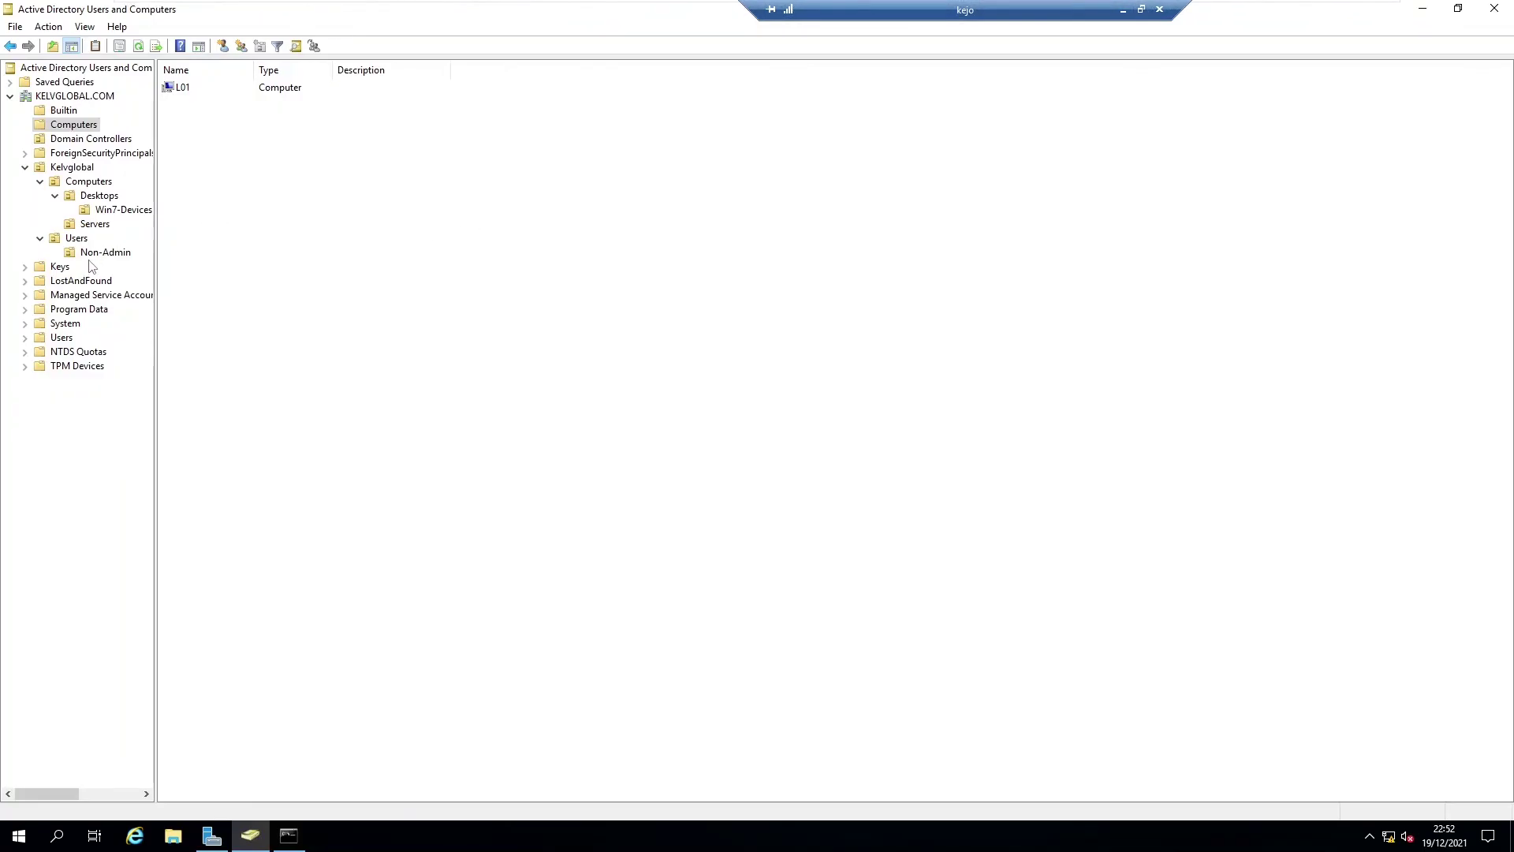
click(78, 238)
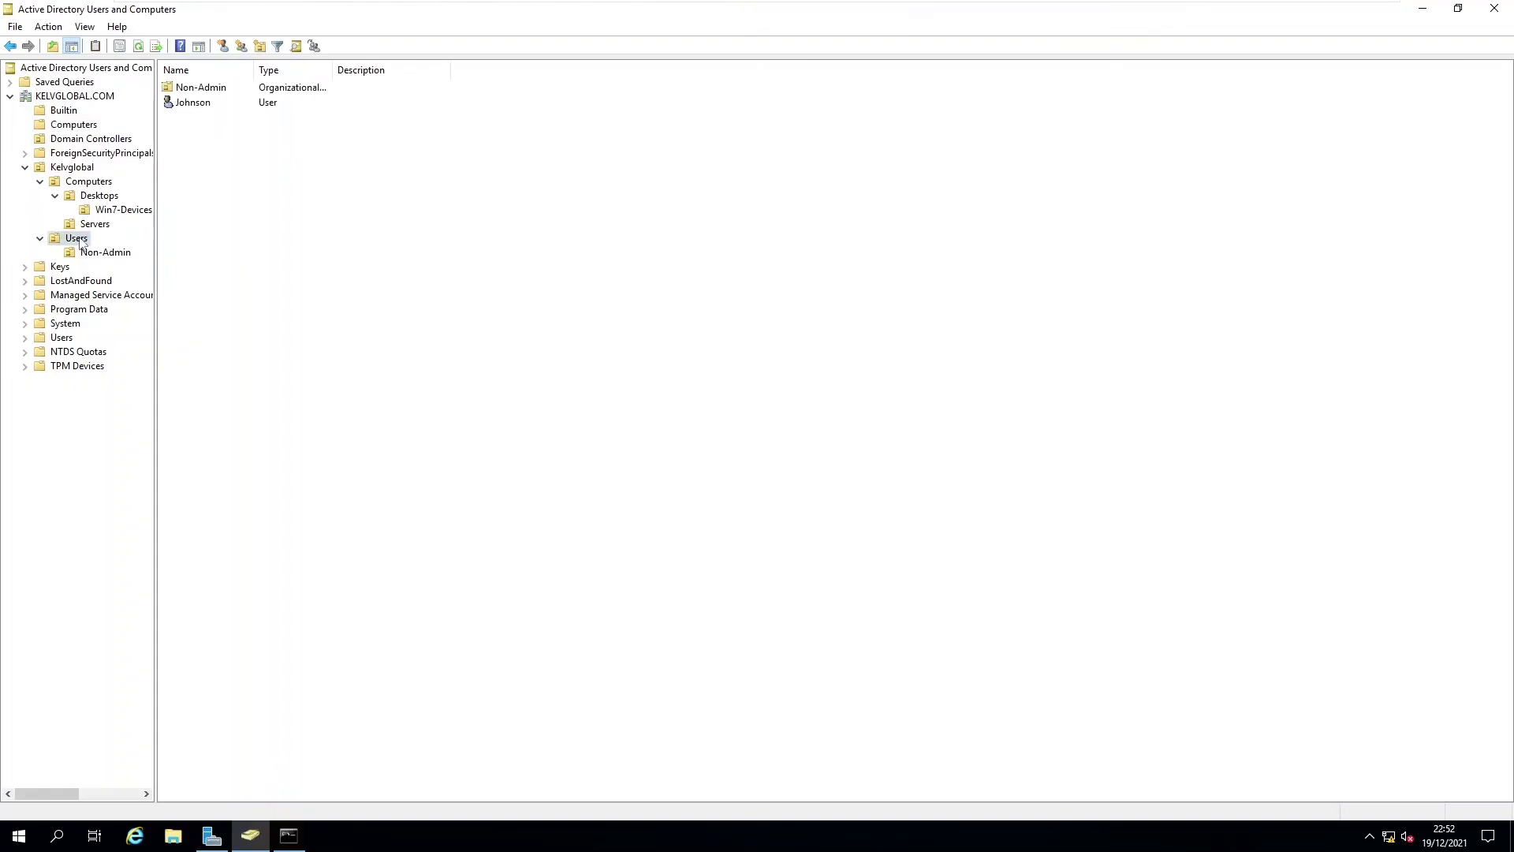
double_click(202, 104)
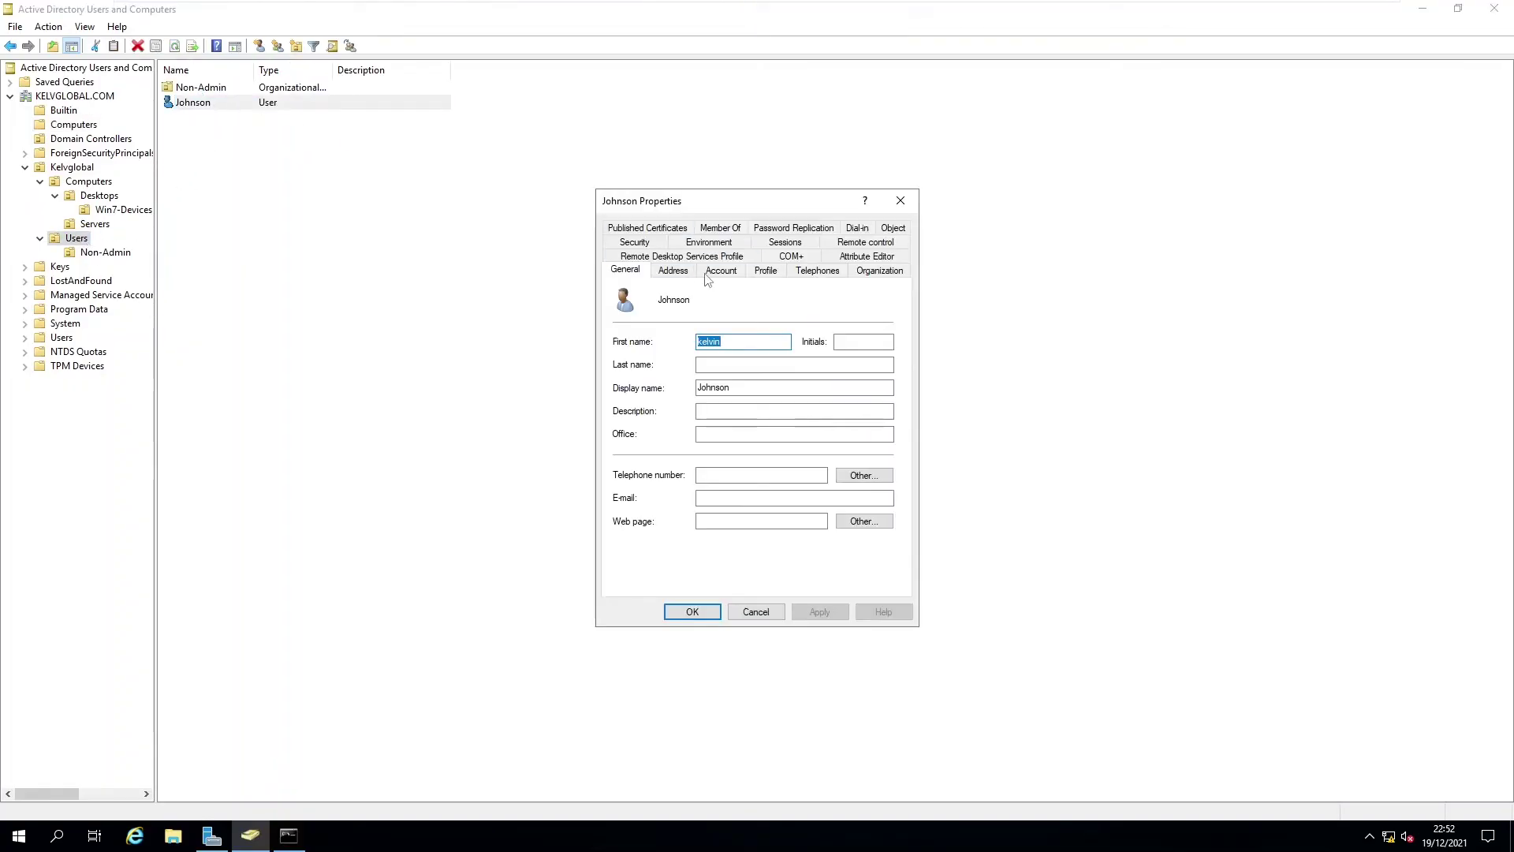
click(722, 270)
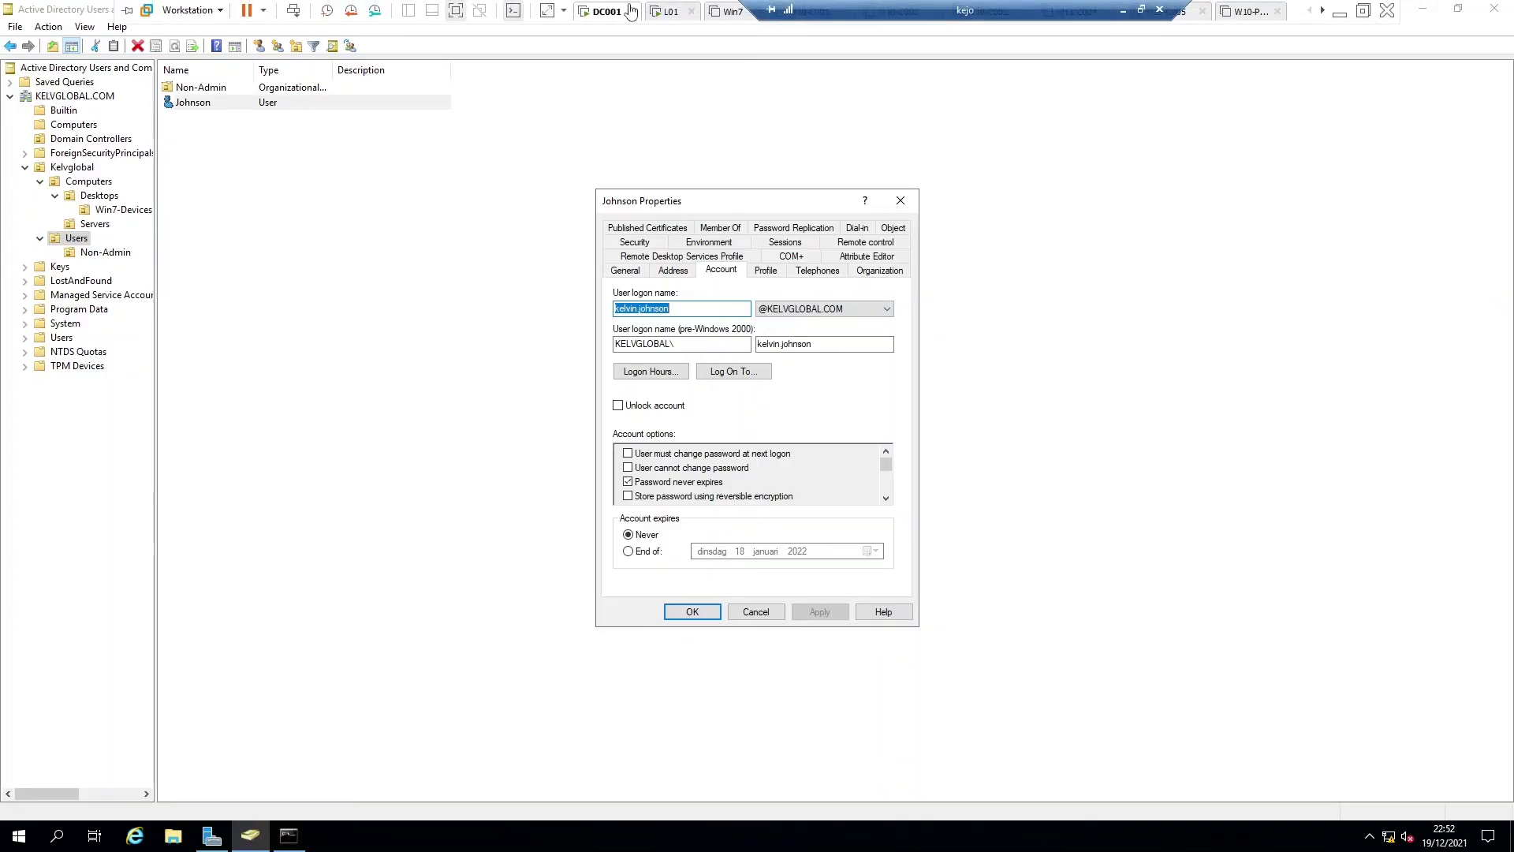
click(672, 11)
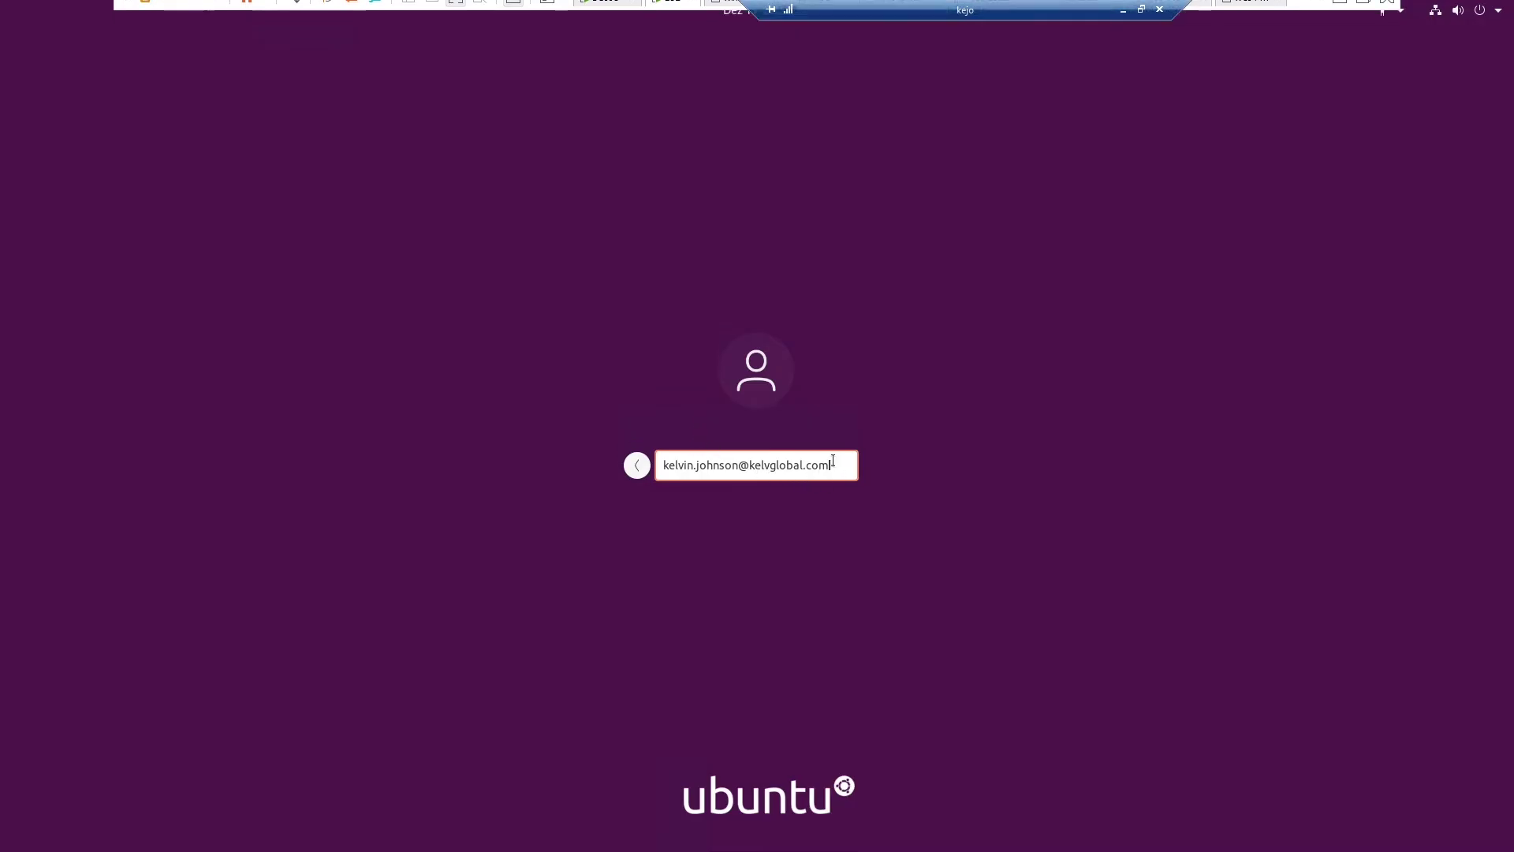
Step: Submit the domain username and password, then select the new domain account in the login list
key(Return)
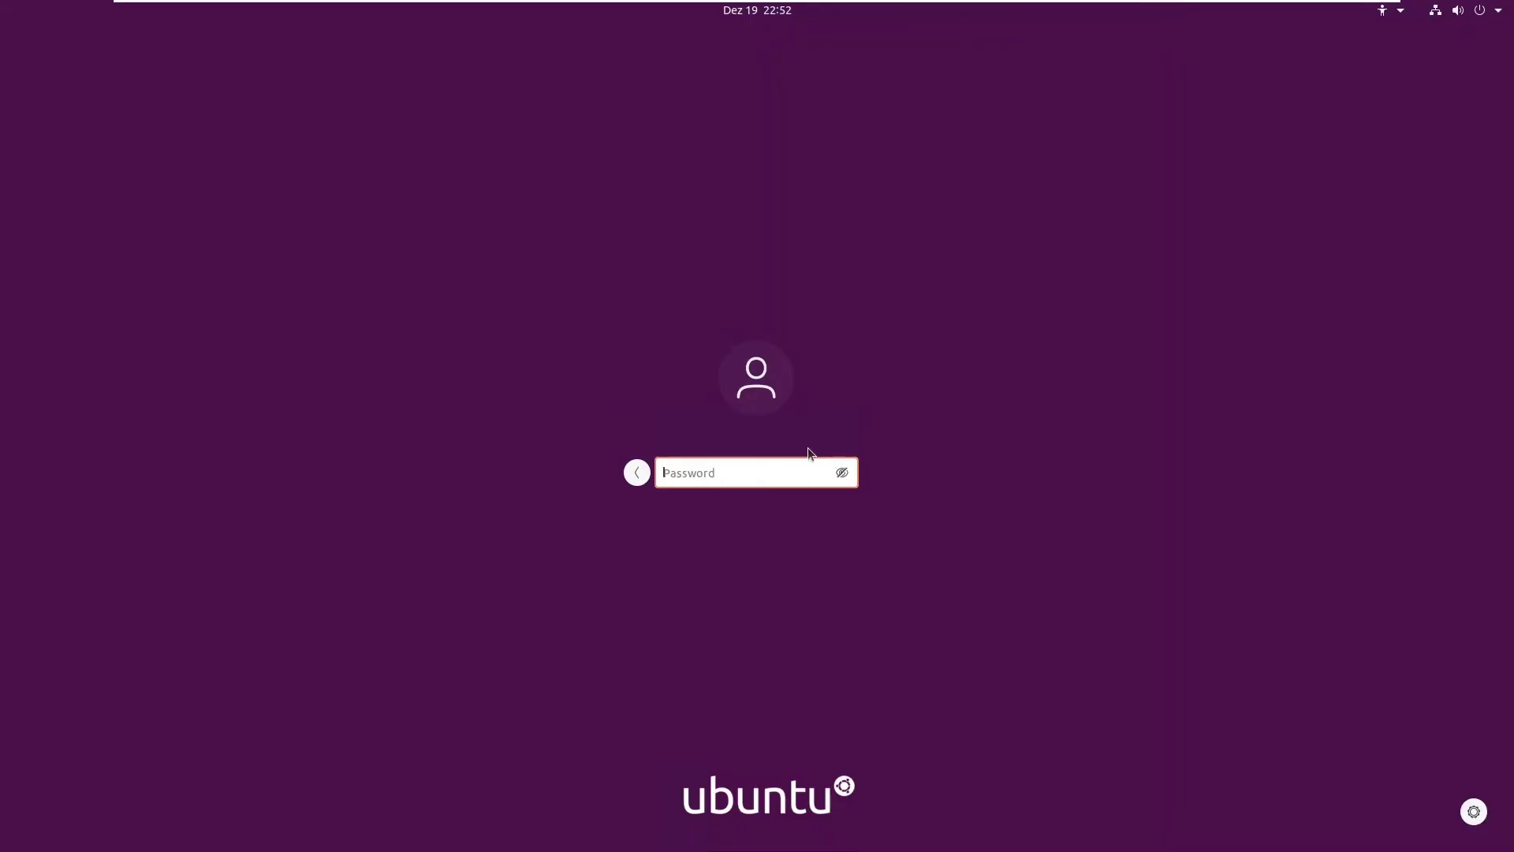
text(*********)
key(Return)
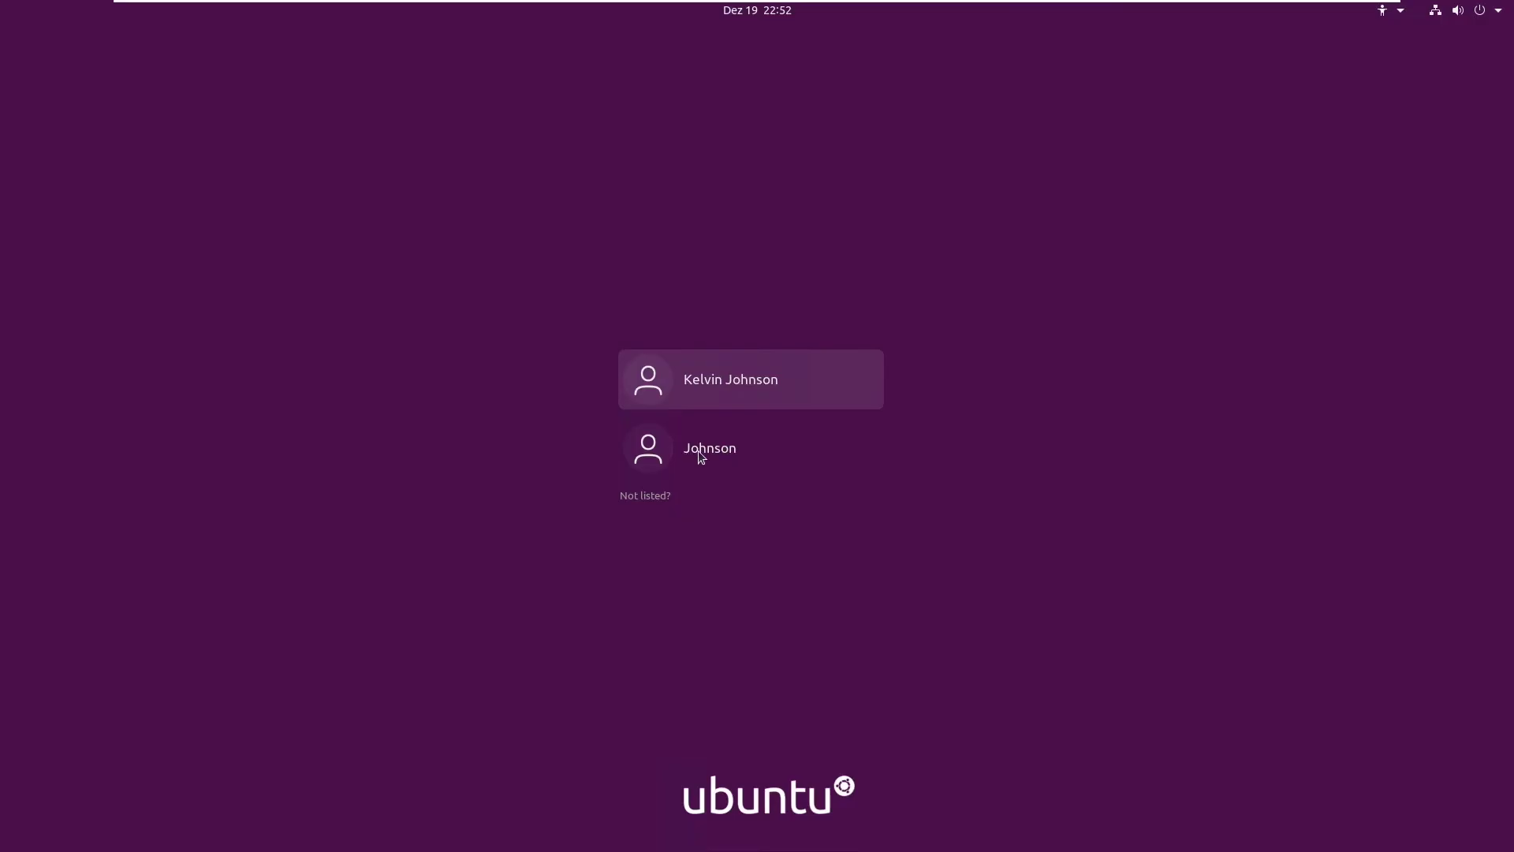
click(698, 453)
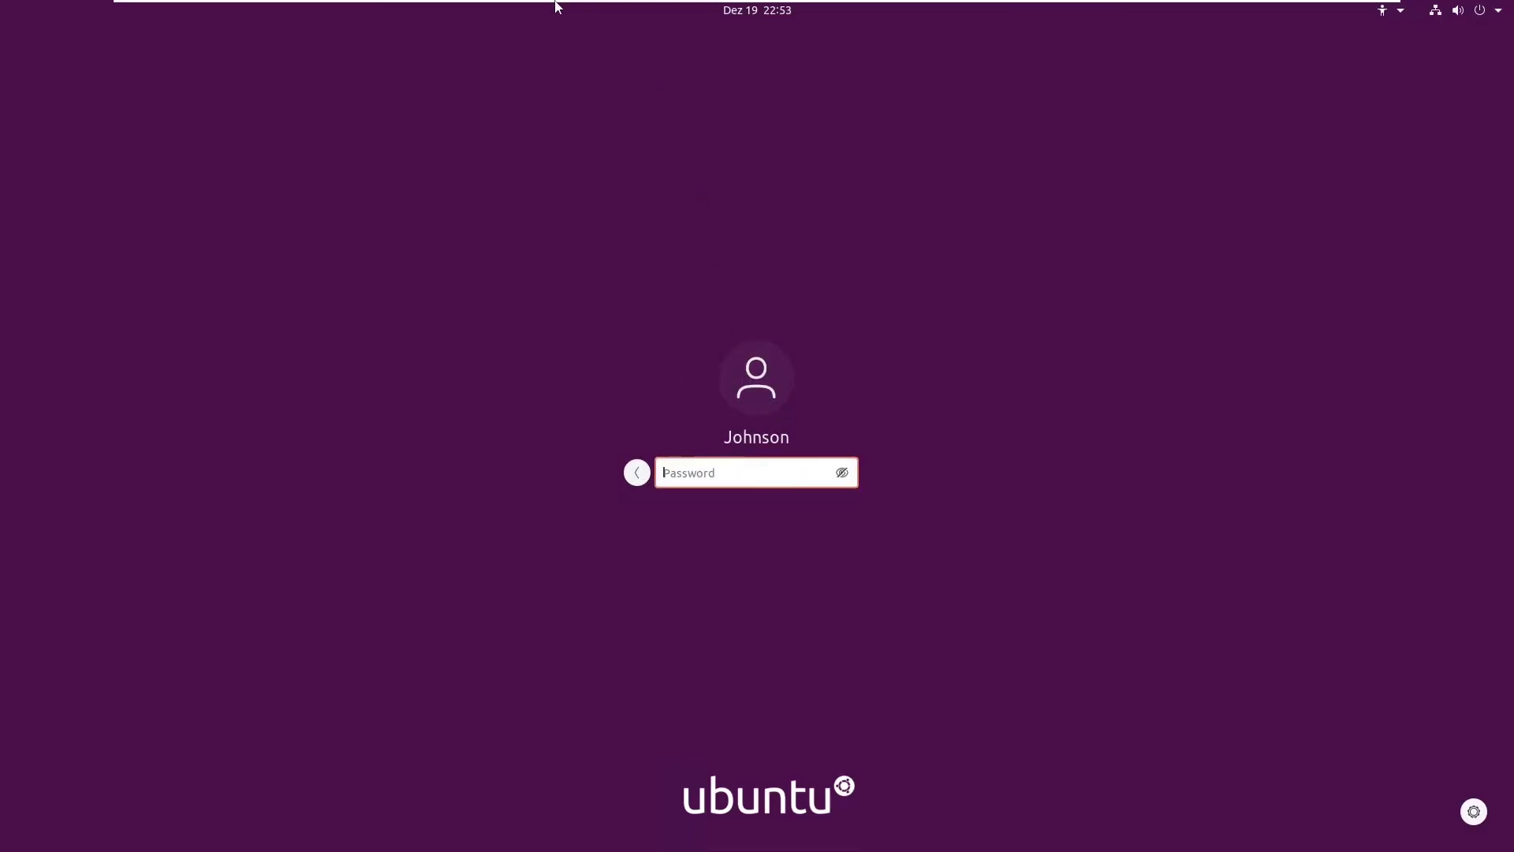
click(584, 24)
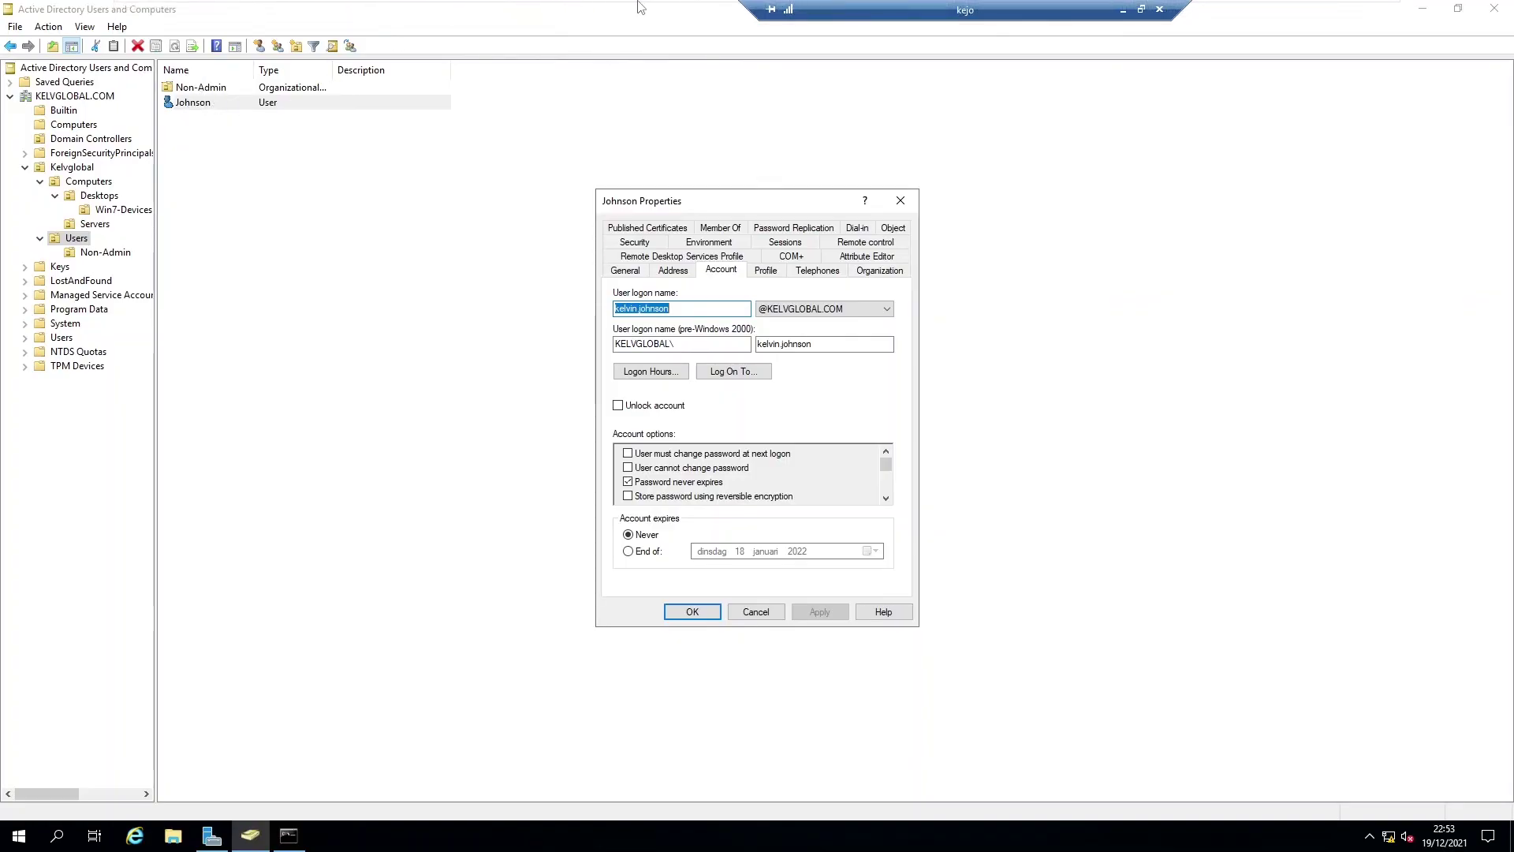
Step: Back on L01, fill in the domain user's password at the login prompt
click(669, 17)
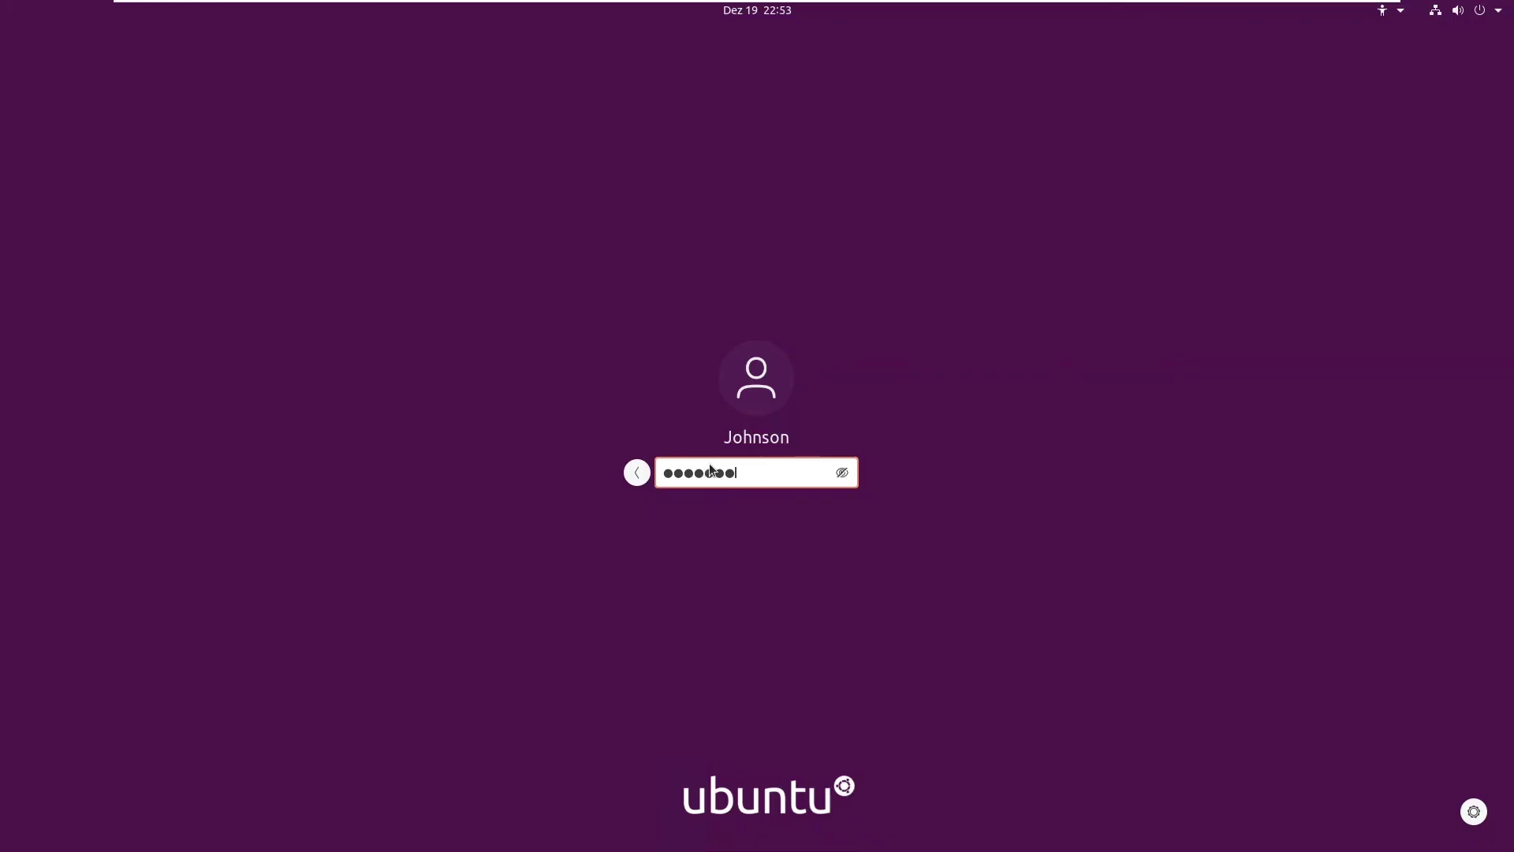
text(••)
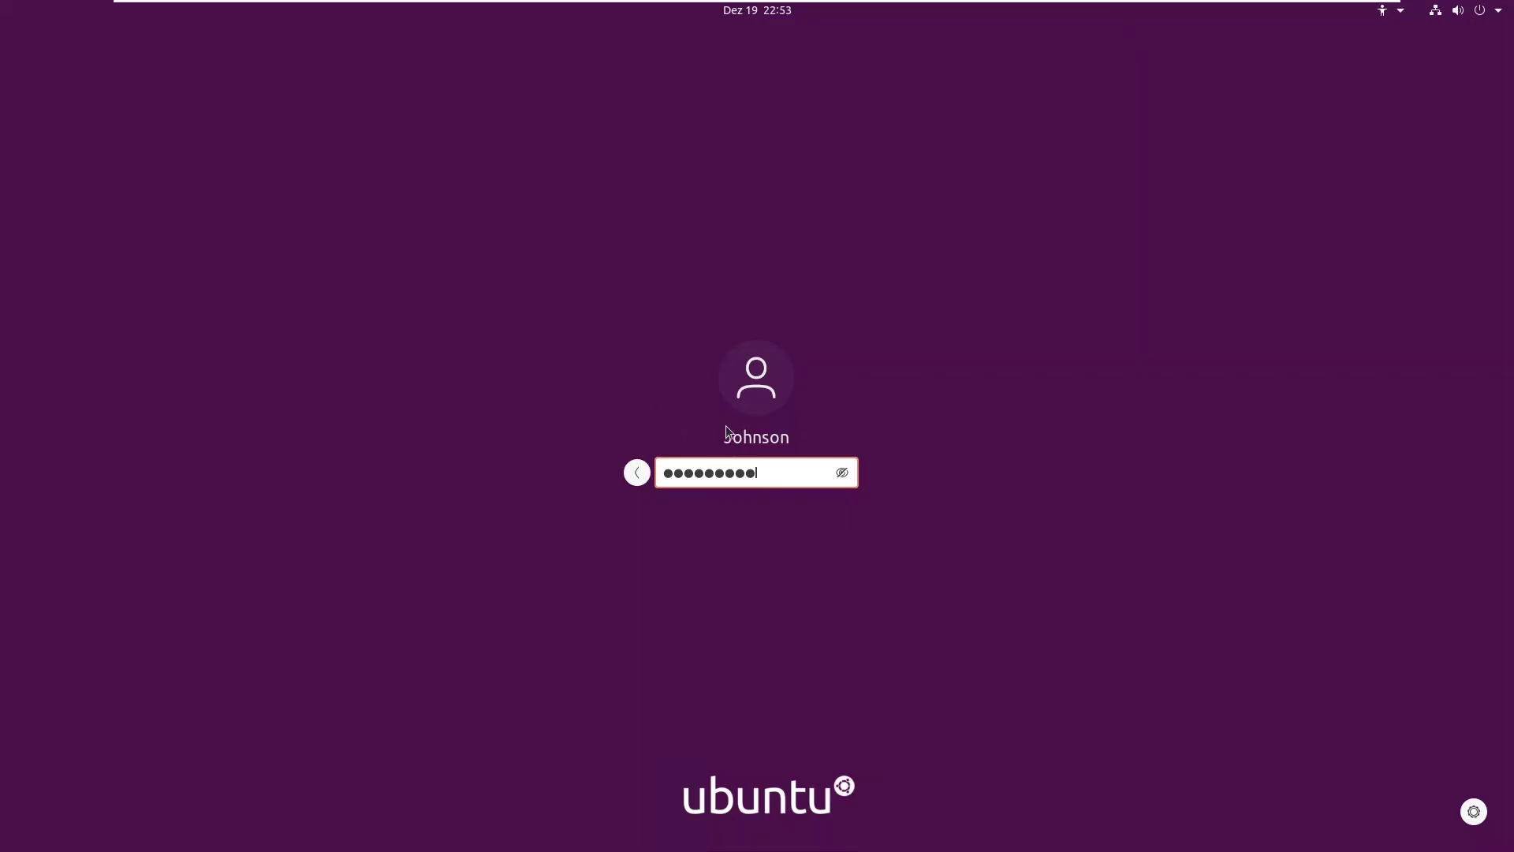